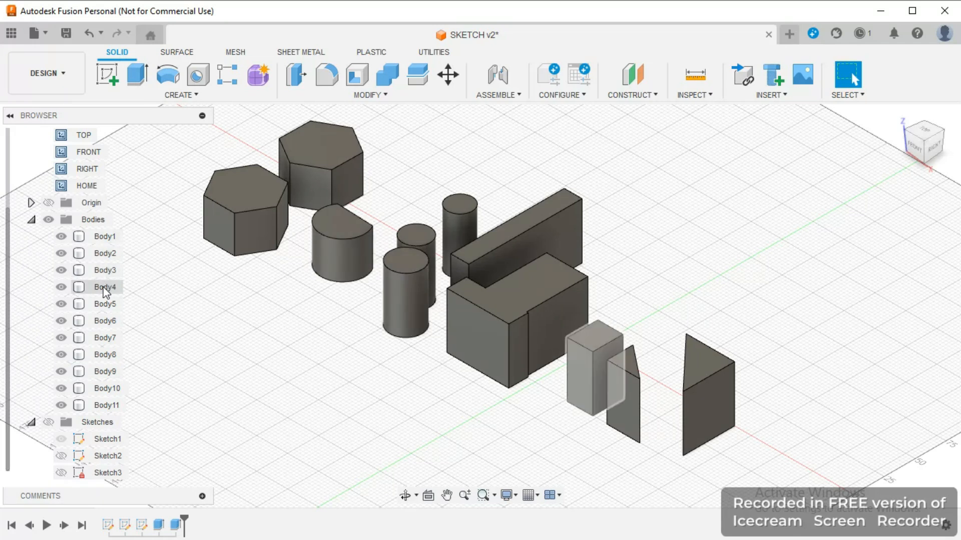
Toggle the visibility of the bodies and sketches in the existing model to compare the solids with their underlying profiles
click(48, 219)
click(48, 219)
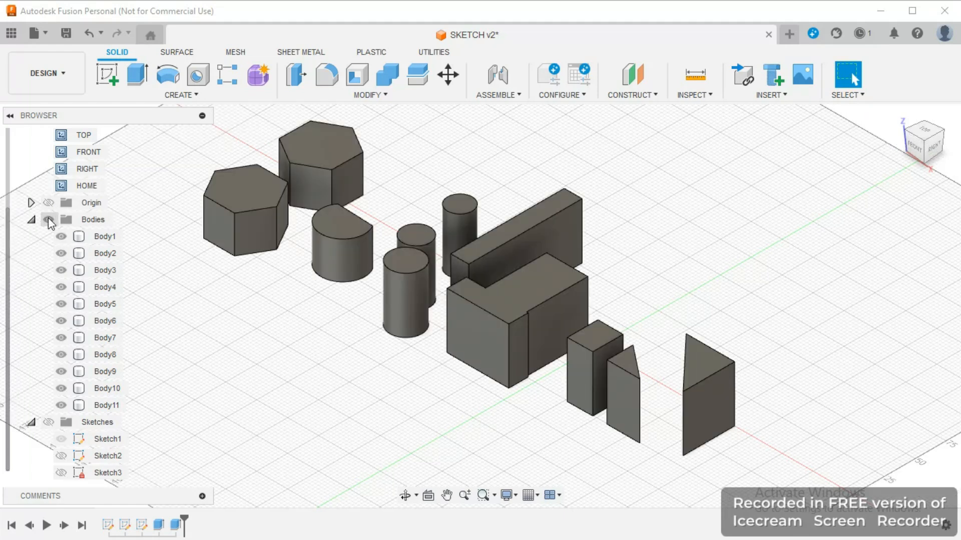
click(48, 422)
click(47, 423)
click(48, 423)
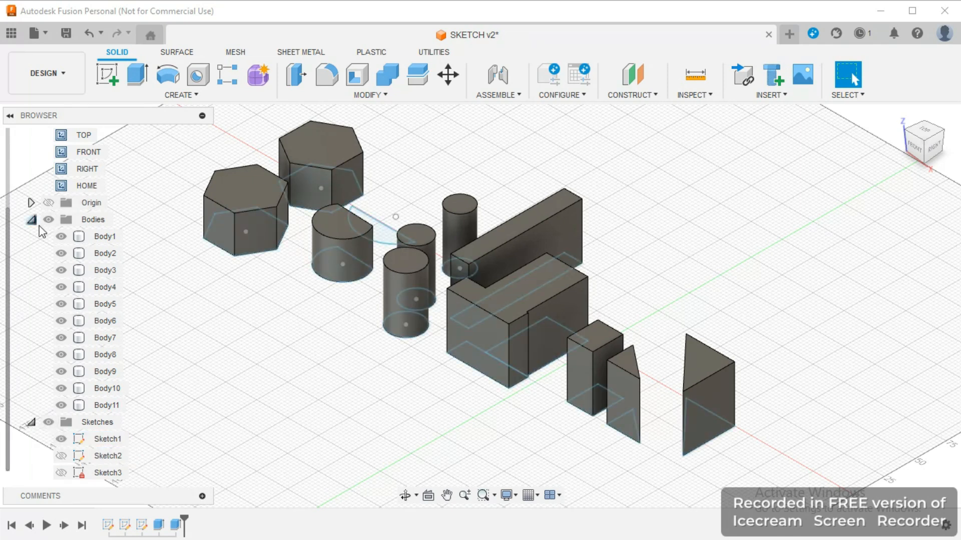
click(48, 220)
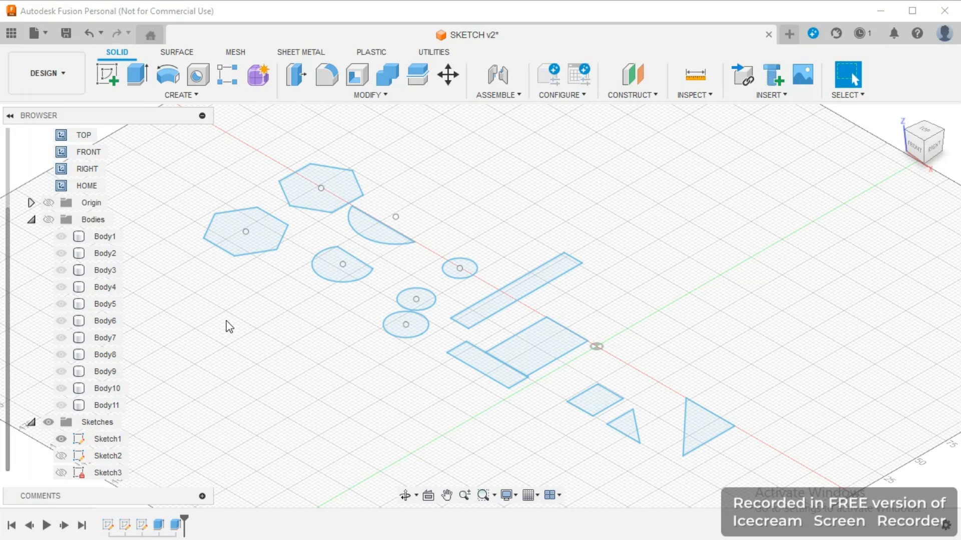
click(48, 221)
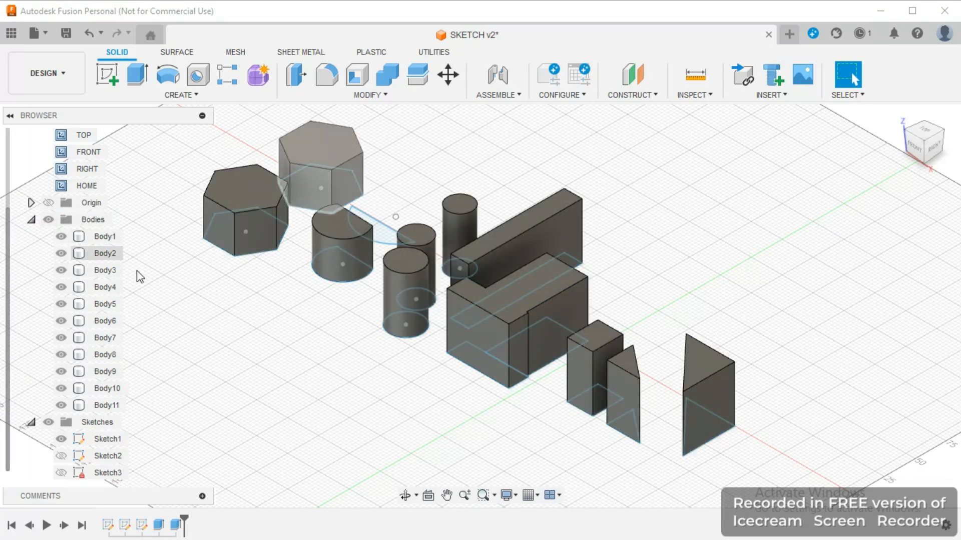
click(49, 422)
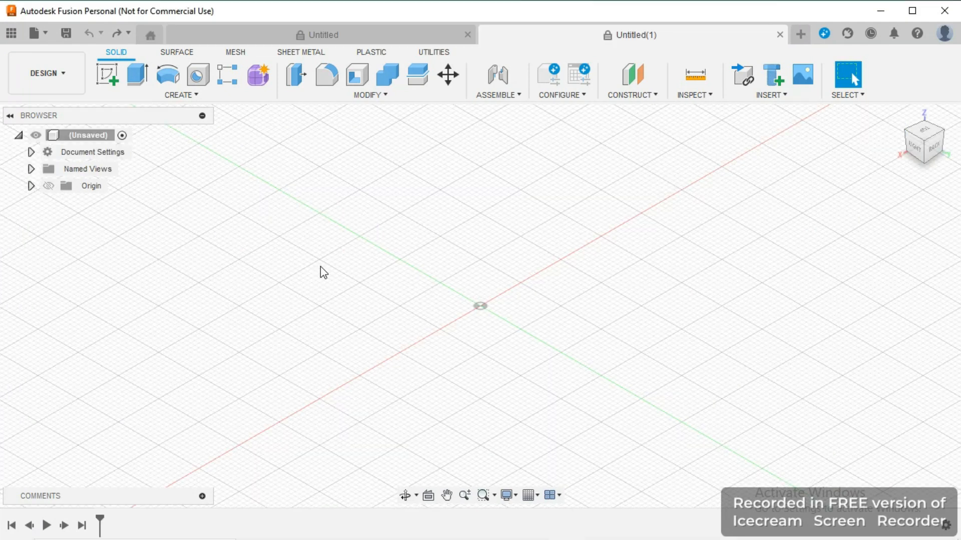
Create a new design and show its origin planes and axes
click(45, 34)
click(59, 55)
click(48, 186)
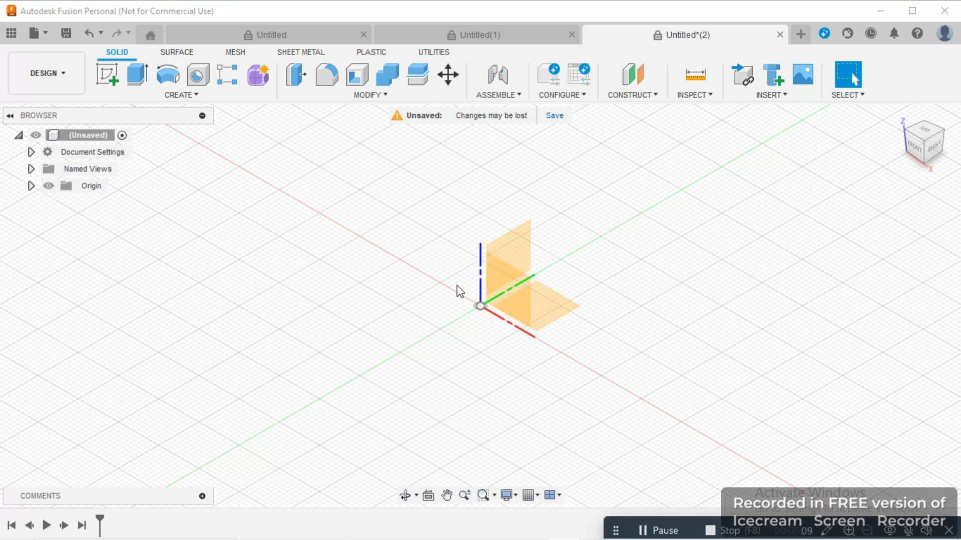
Start a new sketch on the horizontal XY origin plane and expand the sketch palette
click(945, 131)
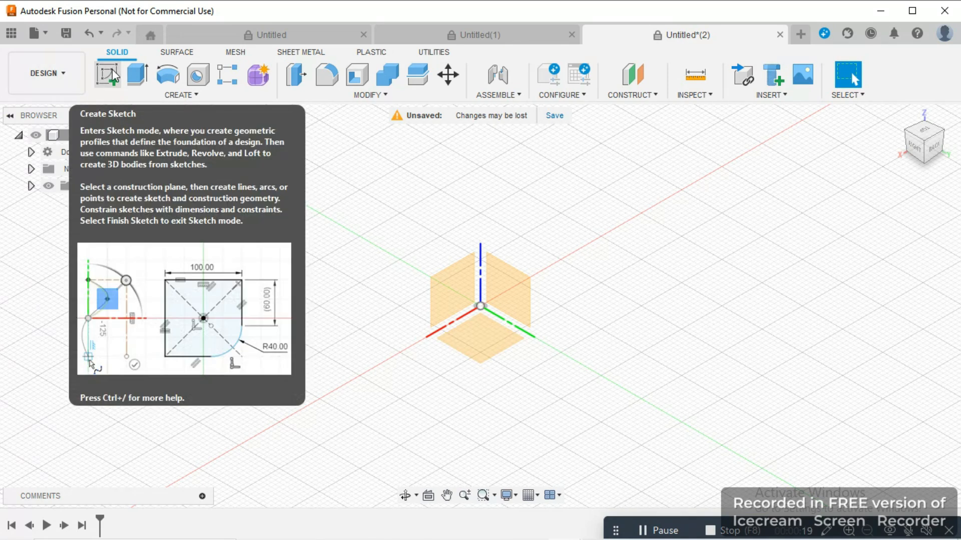
click(178, 95)
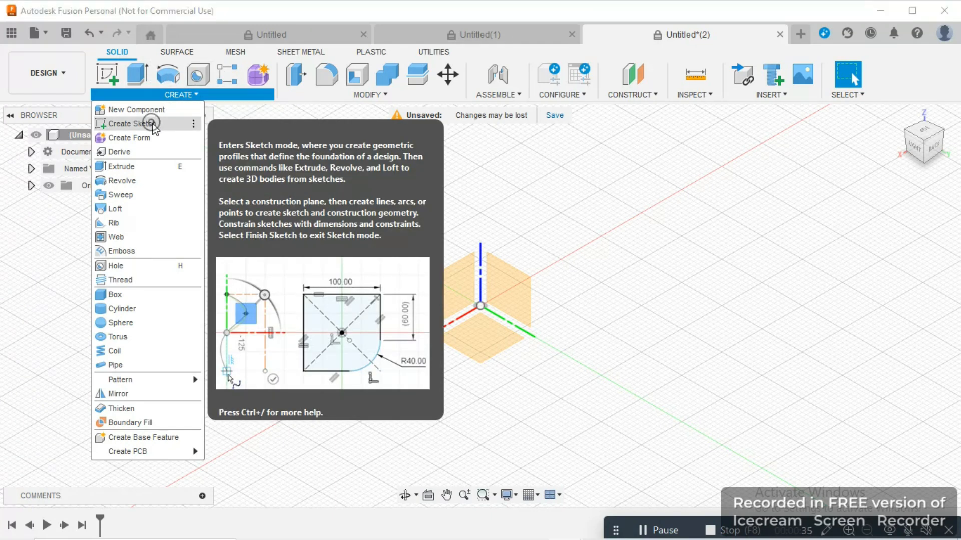
click(154, 125)
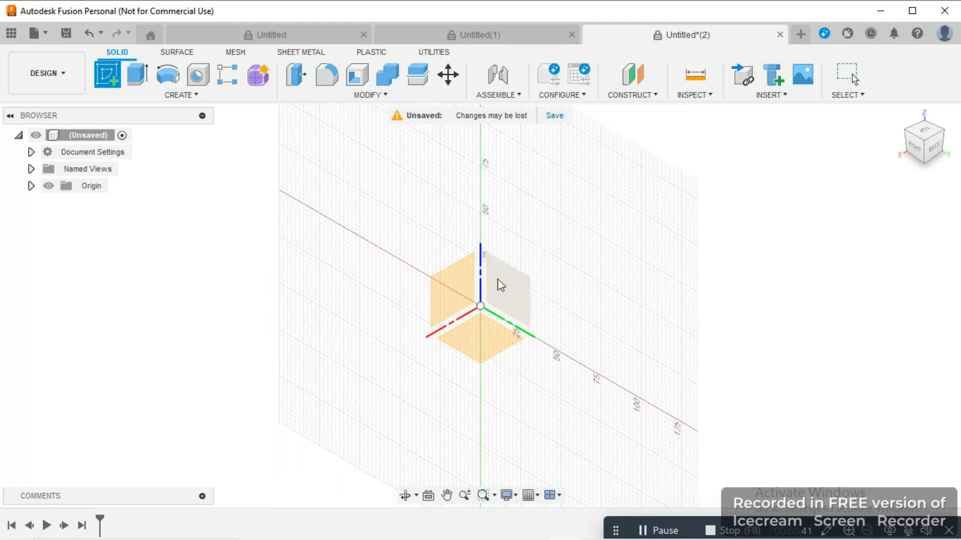
click(479, 333)
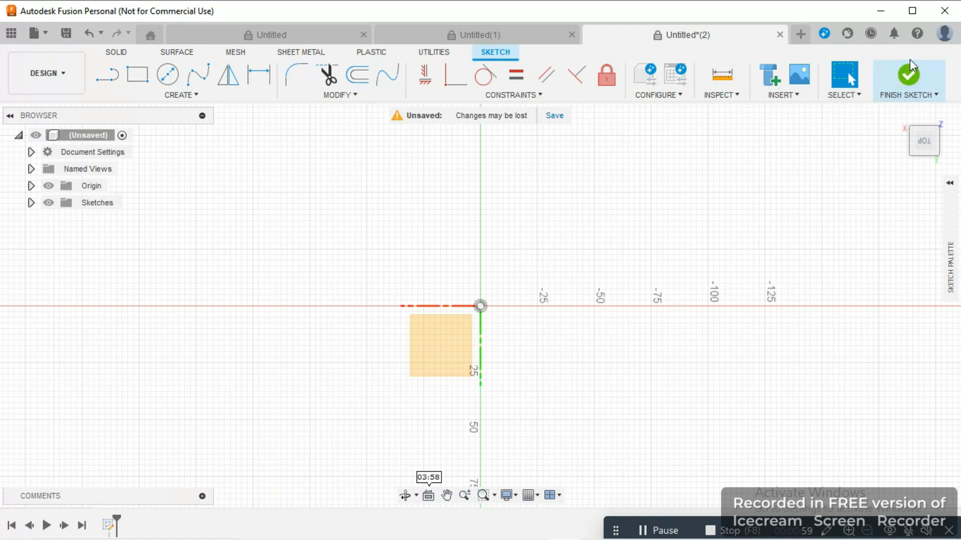
click(949, 183)
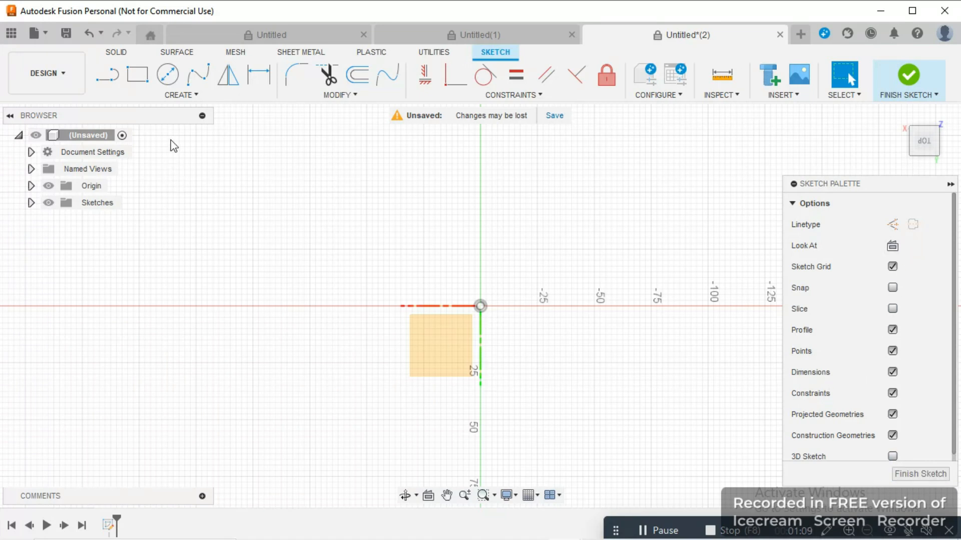
Draw a closed right triangle with the Line tool, placing its horizontal leg on the red axis away from the origin
click(186, 99)
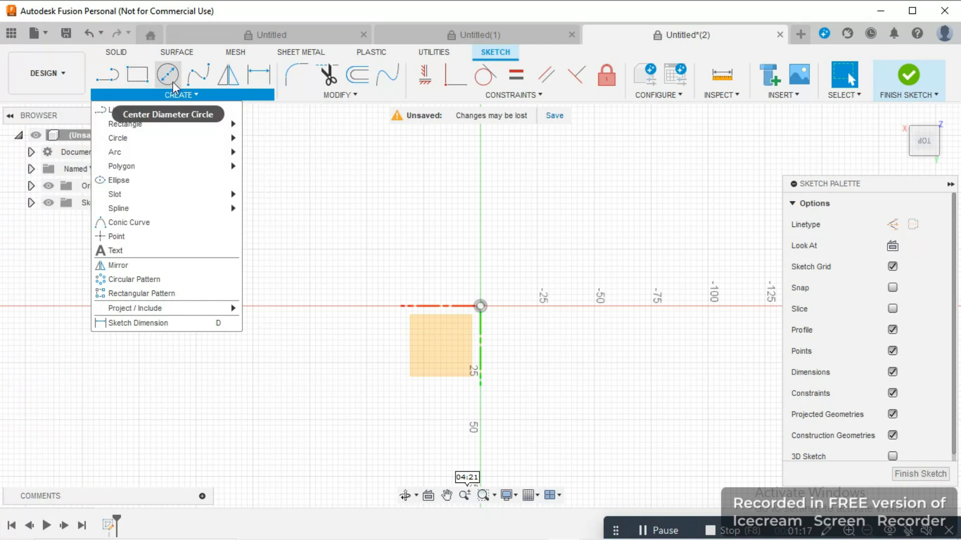
mouse_move(142, 160)
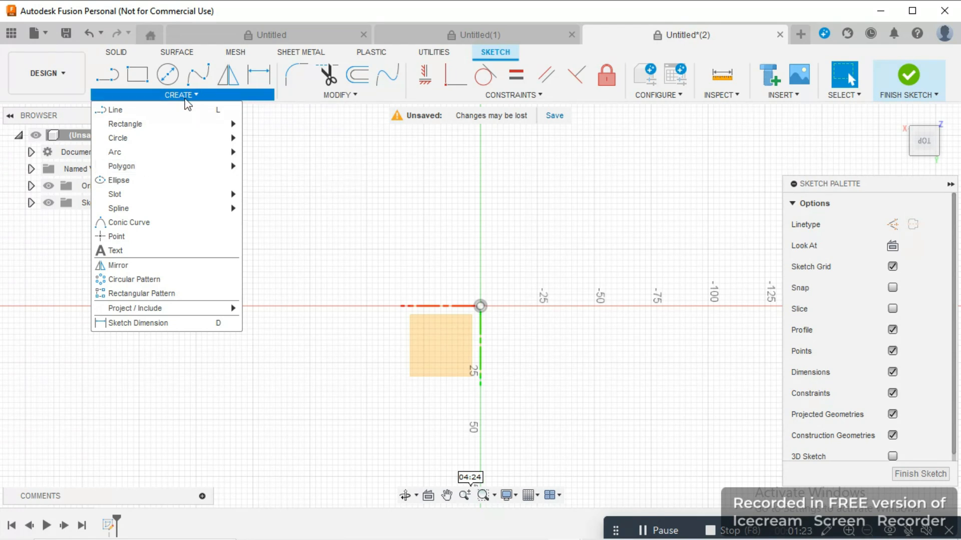
click(130, 92)
click(130, 92)
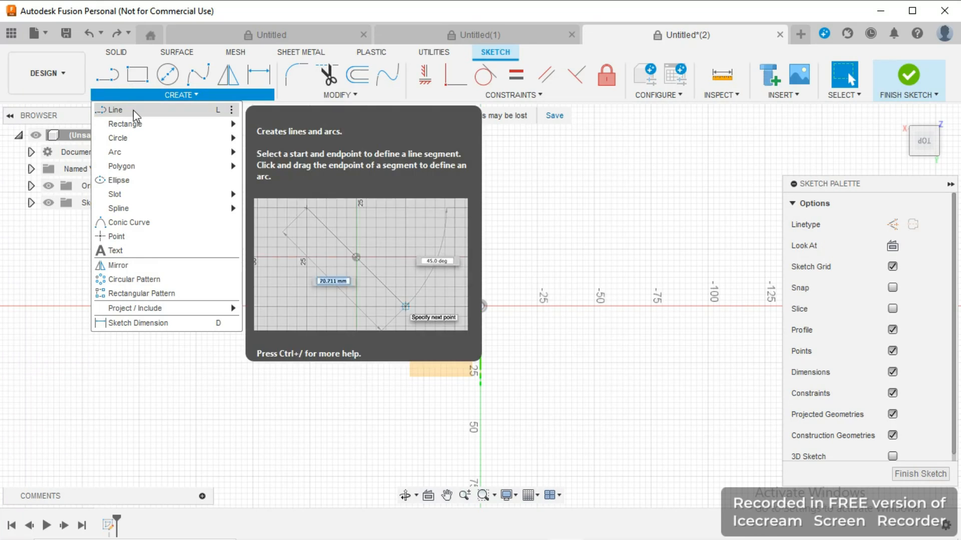
click(133, 109)
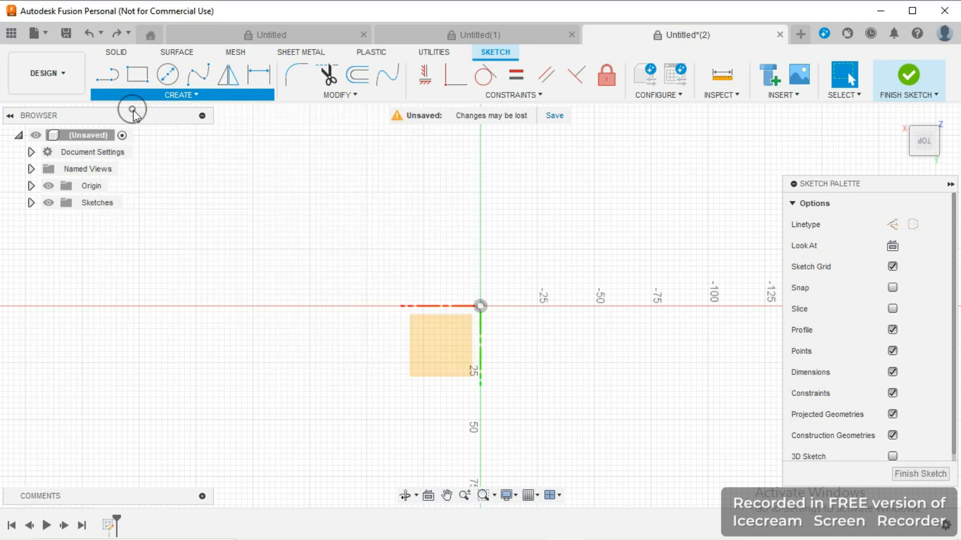
click(226, 212)
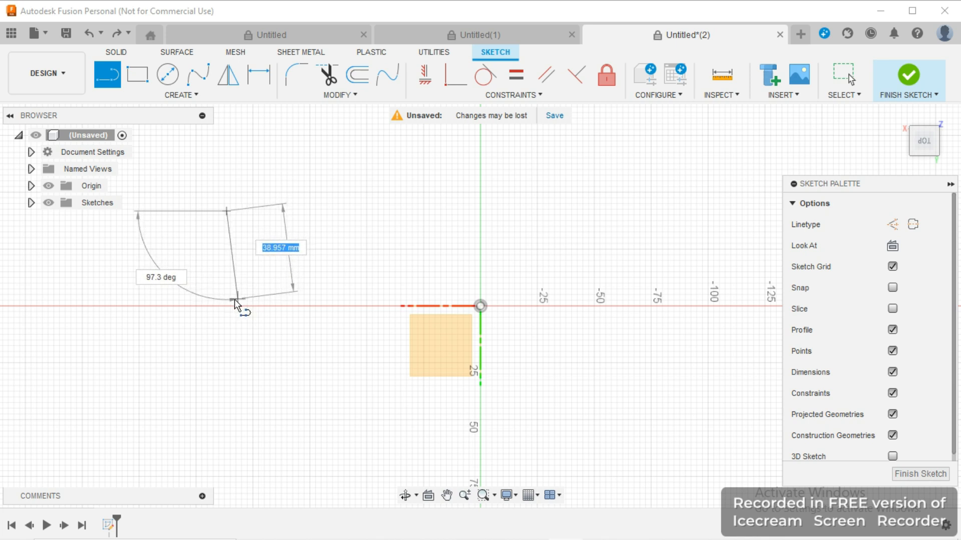
click(227, 306)
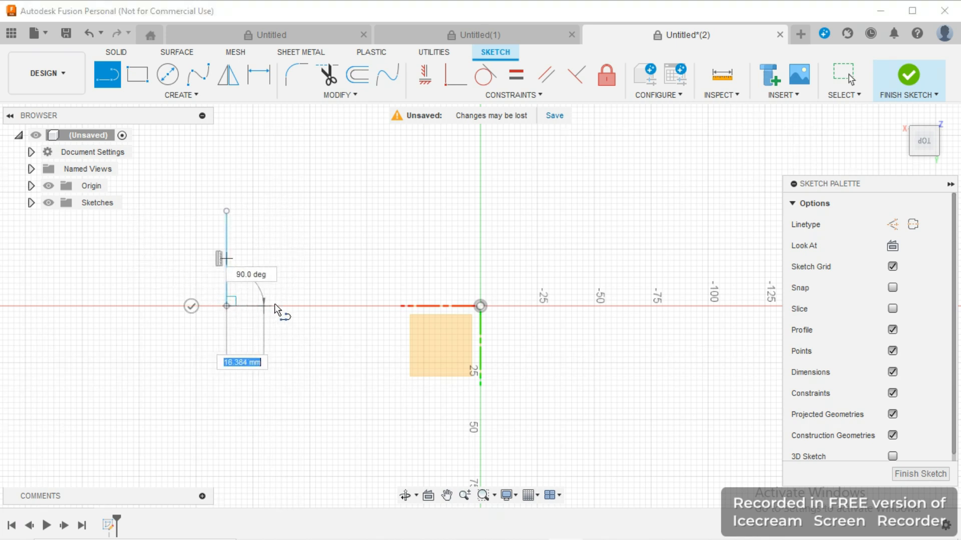
click(316, 307)
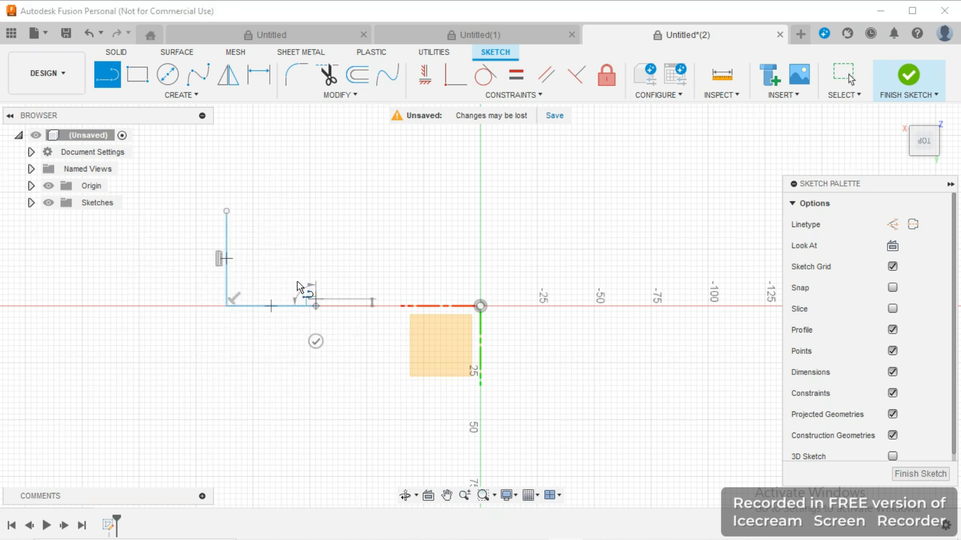
click(227, 212)
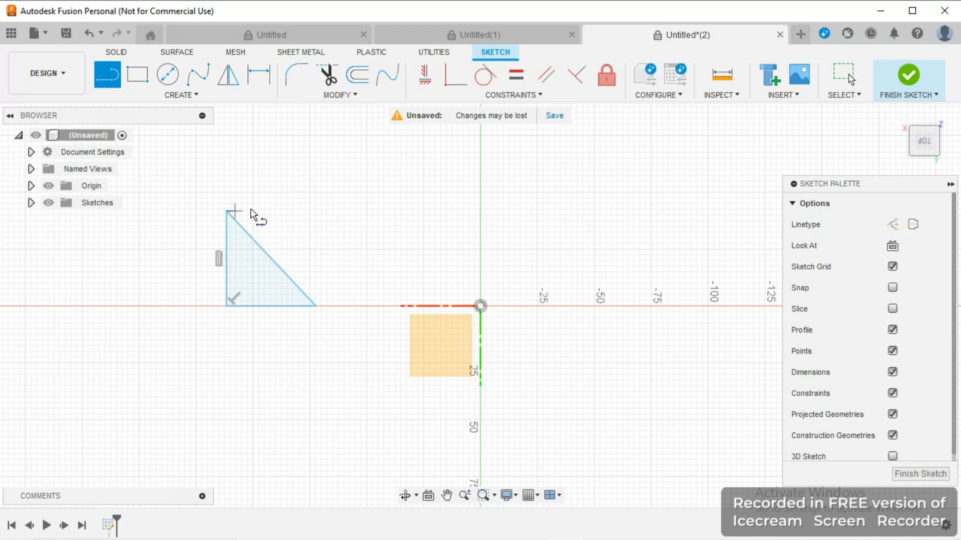
Draw a smaller closed right triangle above the first, with a horizontal upper leg and a vertical leg descending from its right end
click(286, 192)
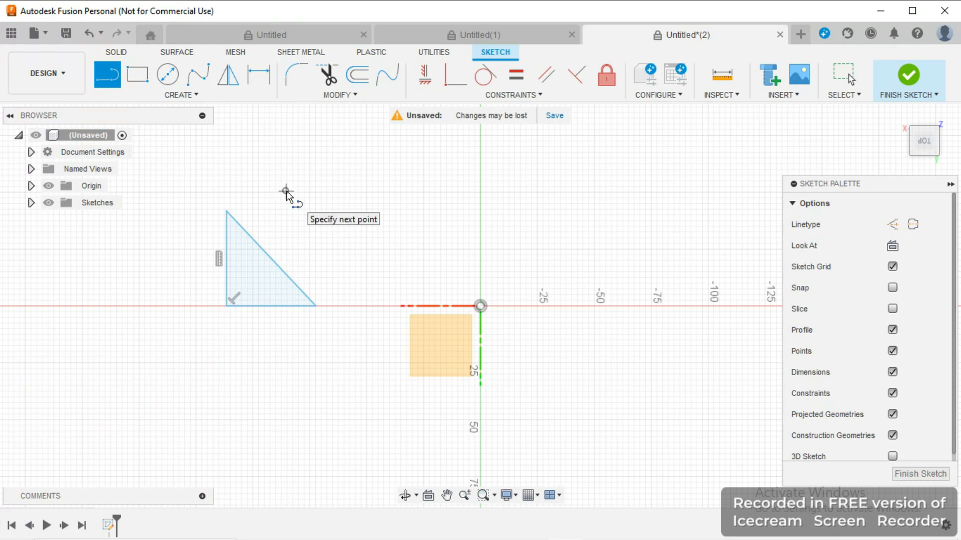
click(346, 192)
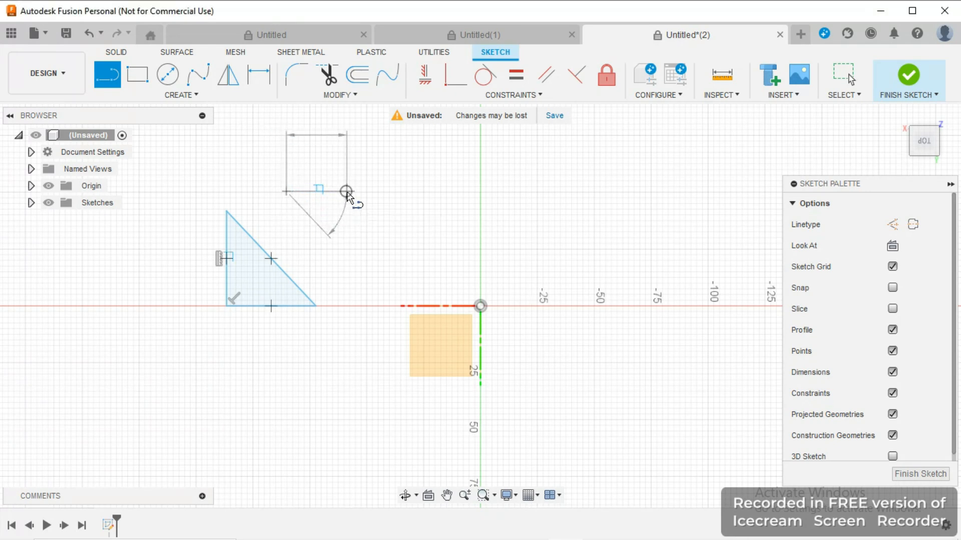
click(347, 239)
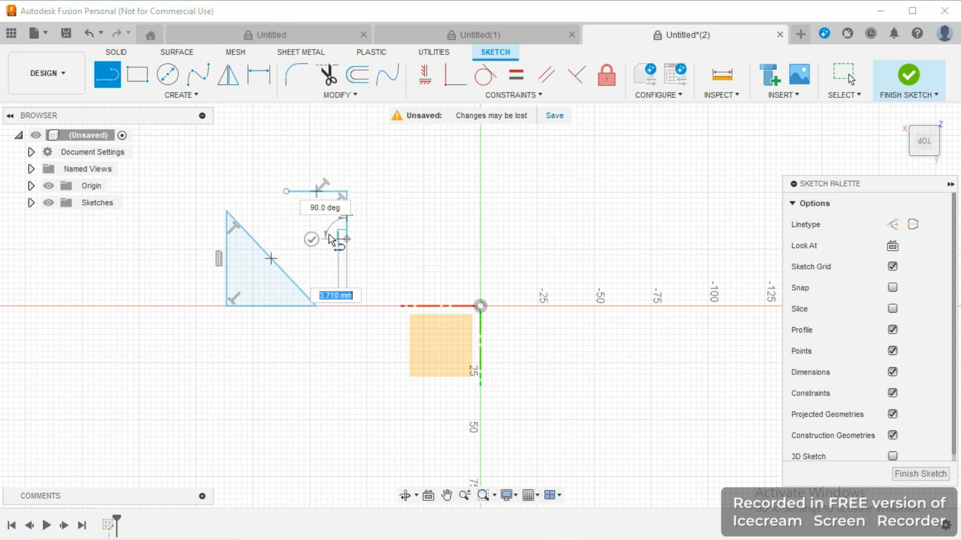
click(287, 192)
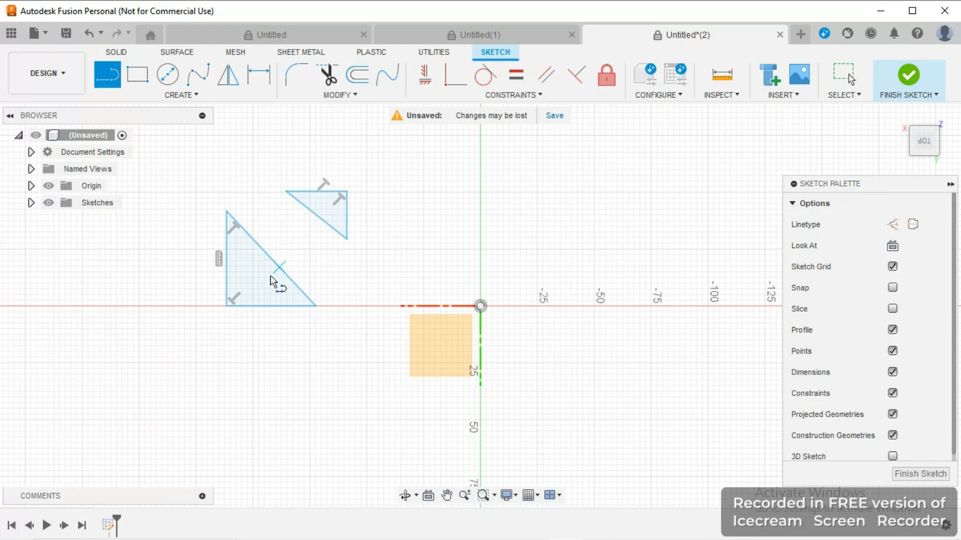
Draw a closed four-sided shape from individual lines beside the small triangle and end the Line command
click(372, 191)
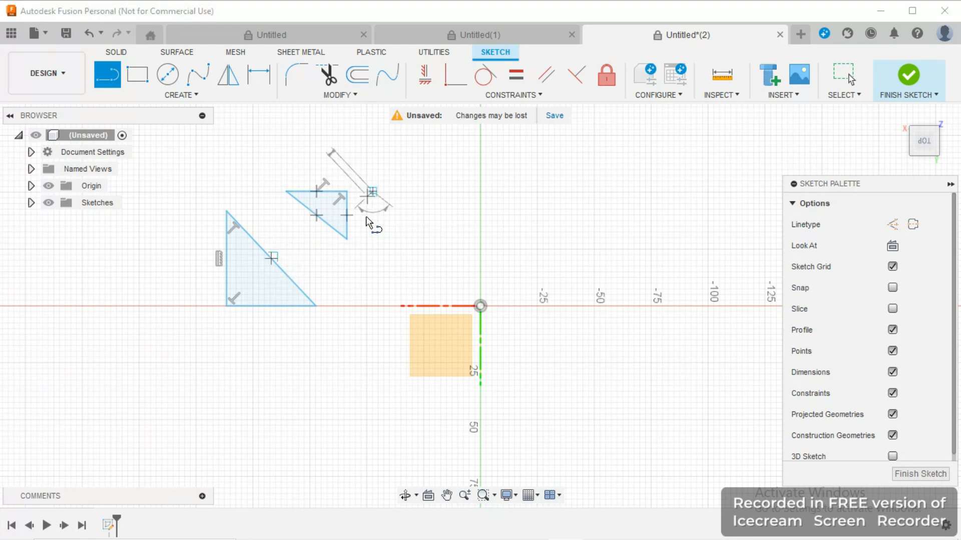
click(371, 246)
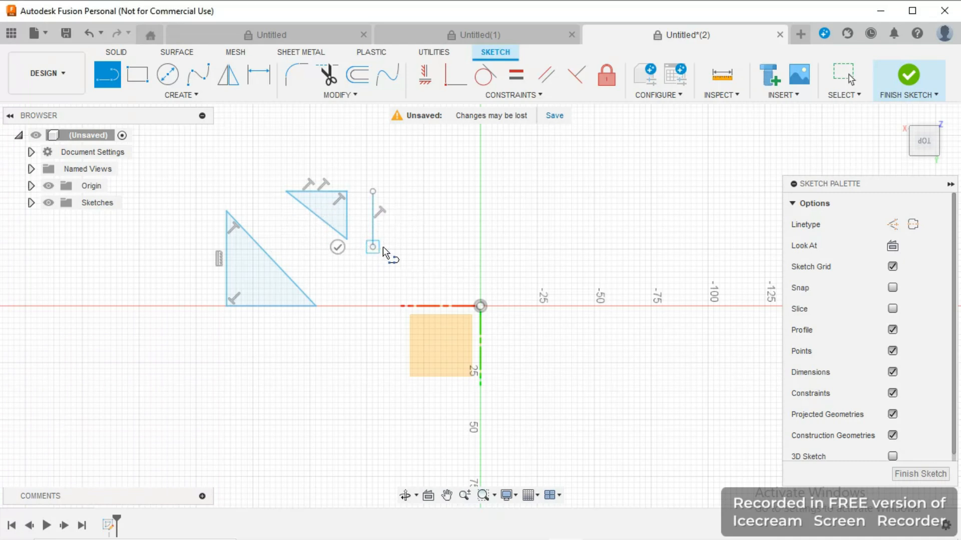
click(419, 246)
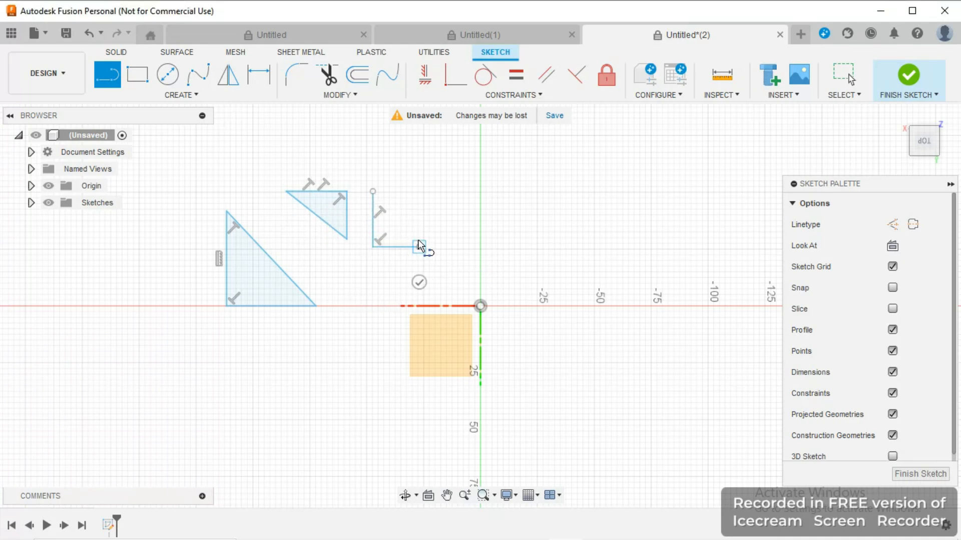
click(419, 191)
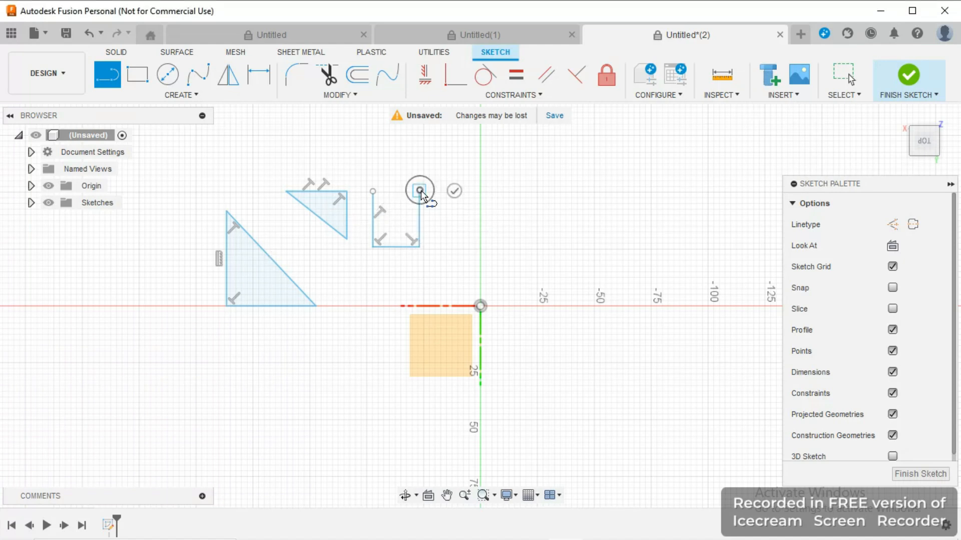
click(373, 191)
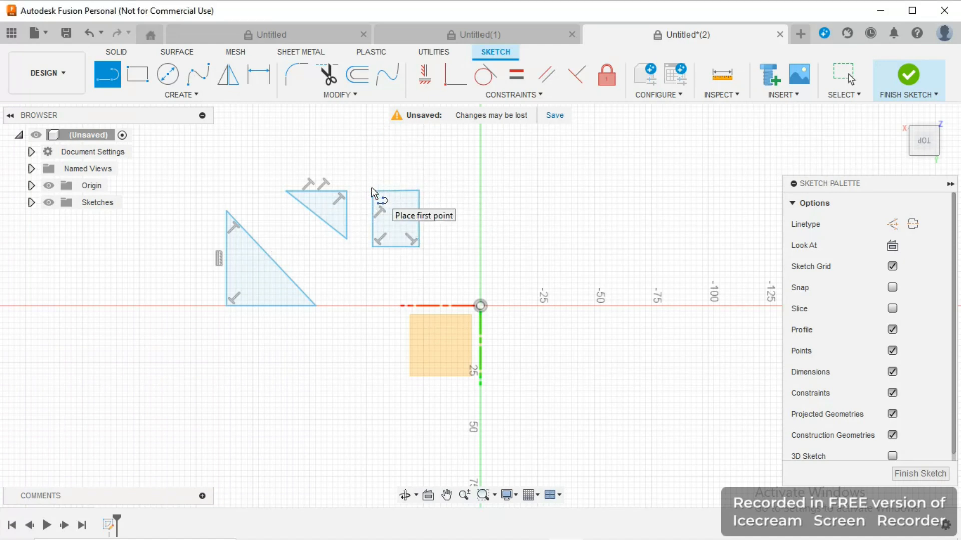
key(Escape)
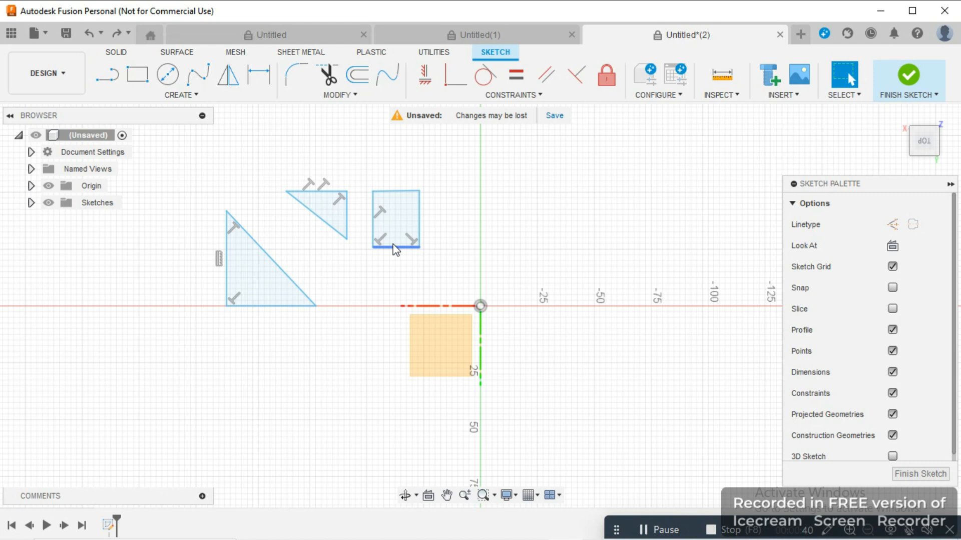
Sketch a wide, shallow 2-point rectangle above the red axis and another about 33 by 49 mm directly beneath it, reaching the axis
click(185, 96)
mouse_move(189, 122)
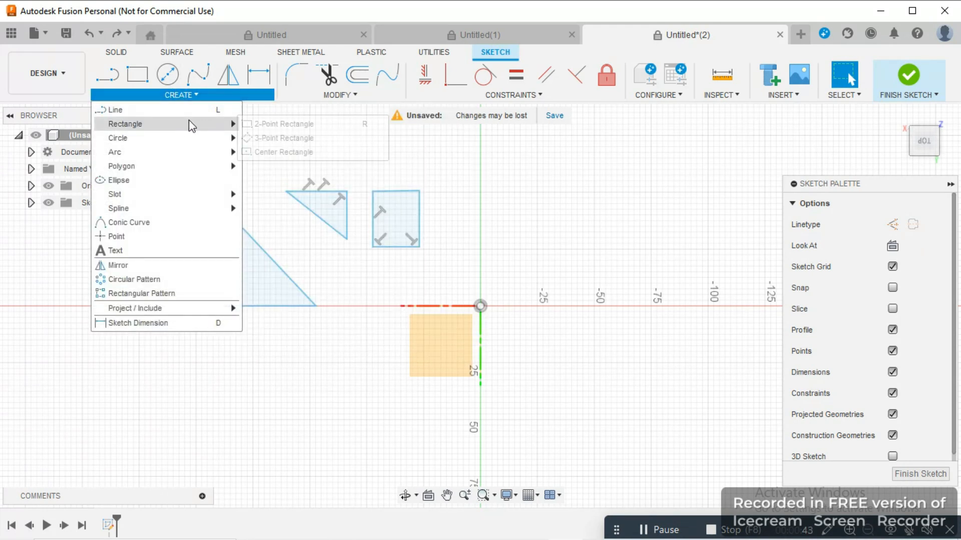
click(272, 125)
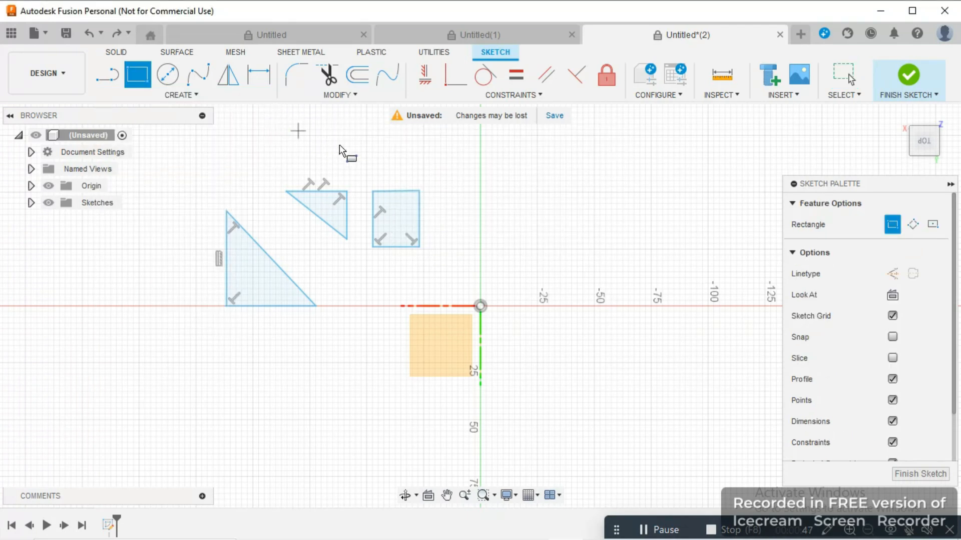
click(494, 158)
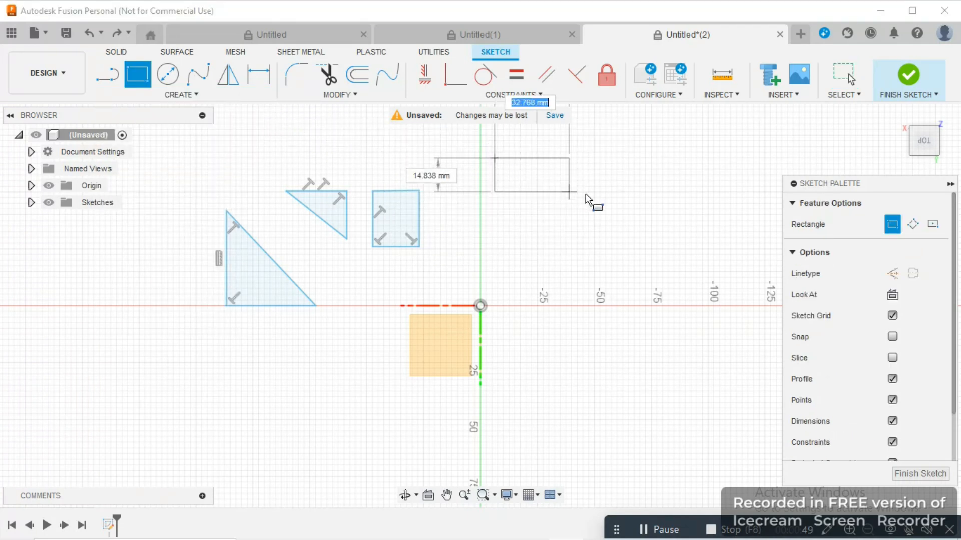
click(618, 194)
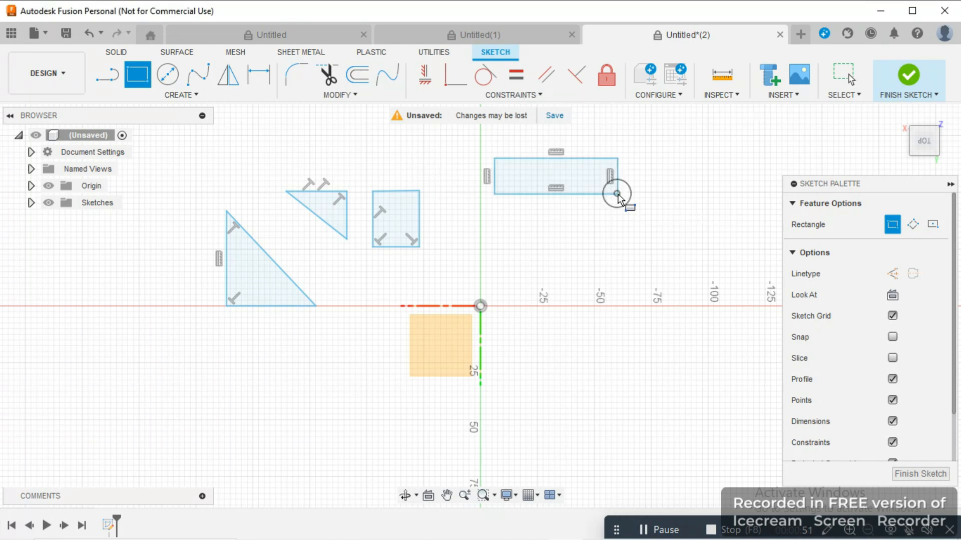
click(497, 198)
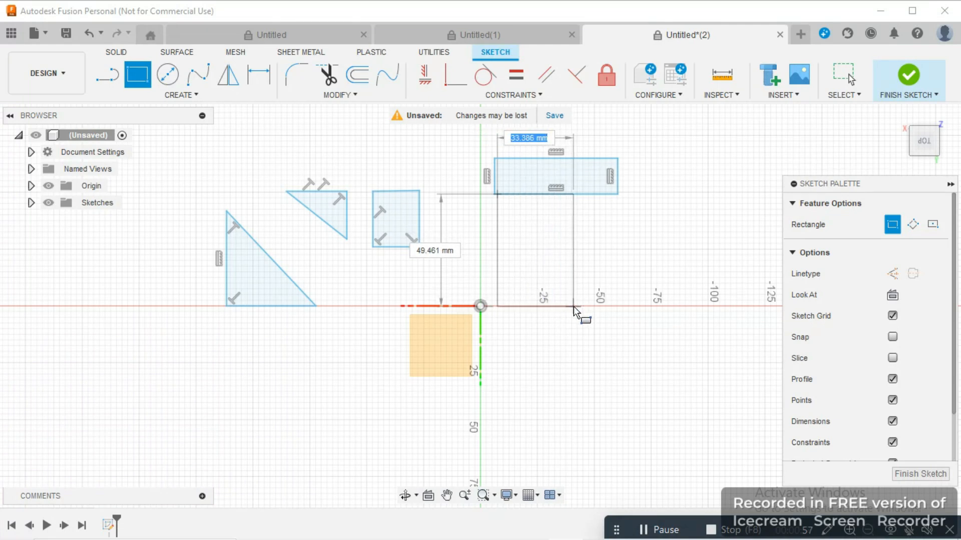
click(574, 306)
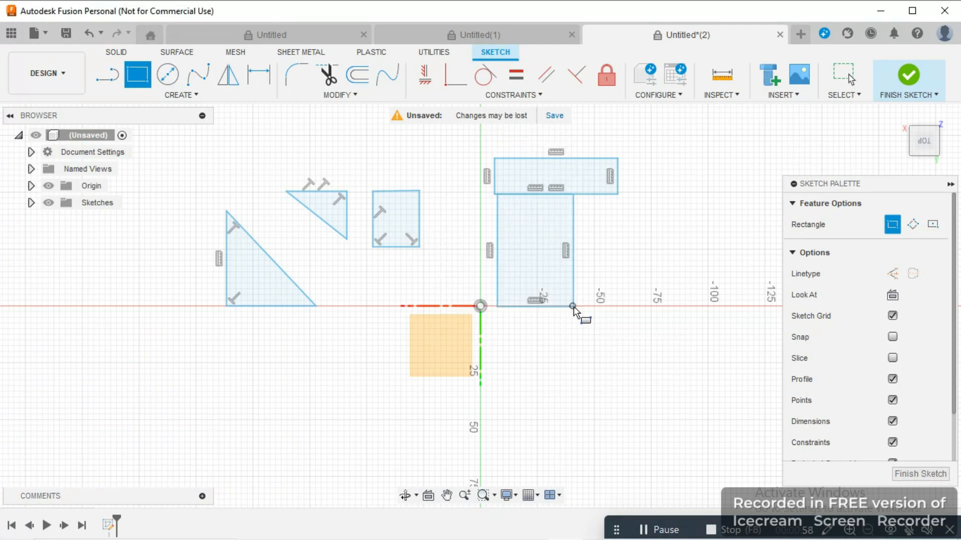
Sketch a tall, narrow 2-point rectangle that crosses the red axis, on the far side of the two existing rectangles from the origin
click(627, 217)
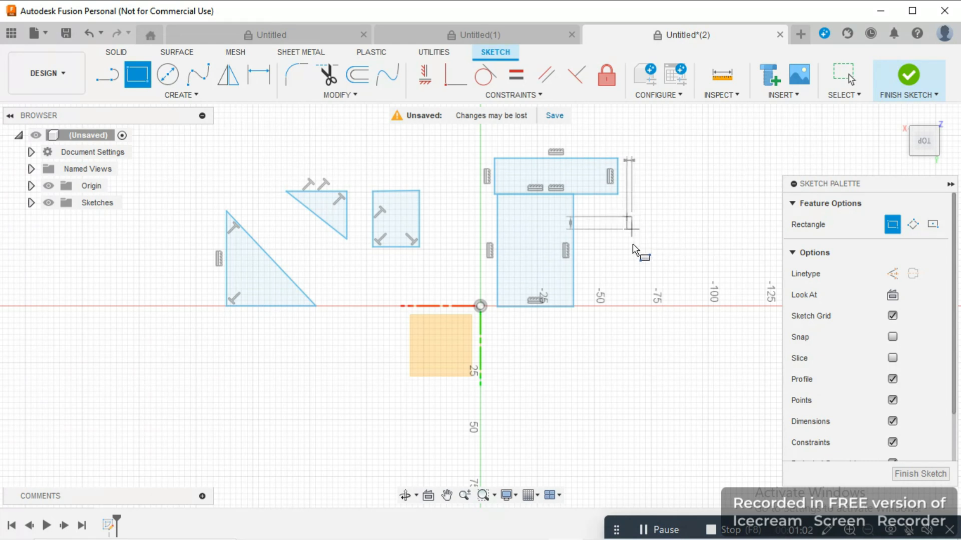
click(659, 425)
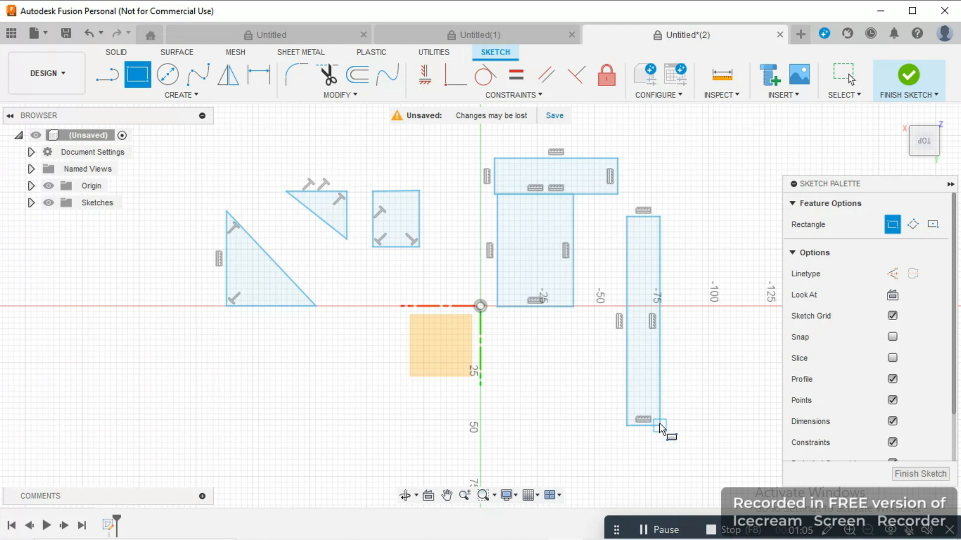
Sketch three circles one below another beside the tall rectangle, the second about 22 mm and the third, centered on the red axis, about 52 mm in diameter
click(200, 95)
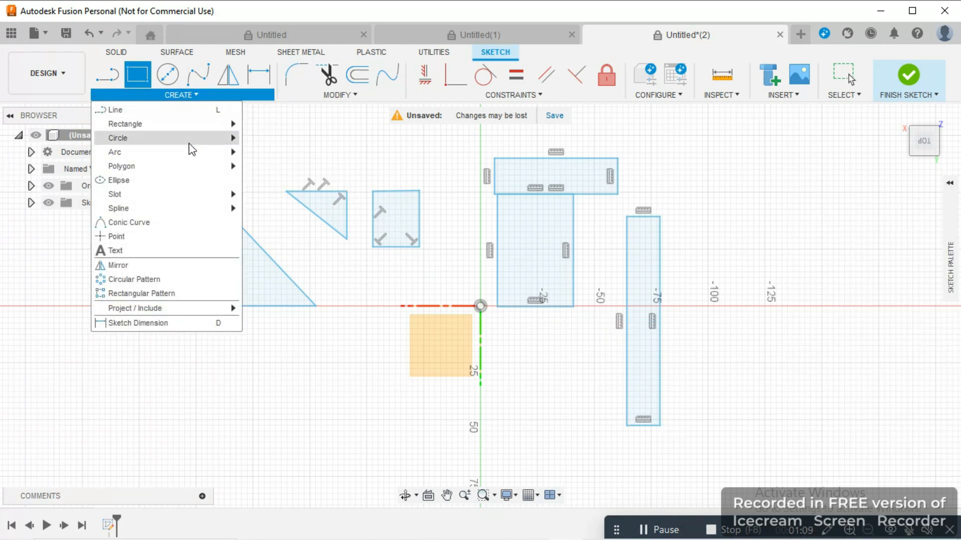
mouse_move(190, 146)
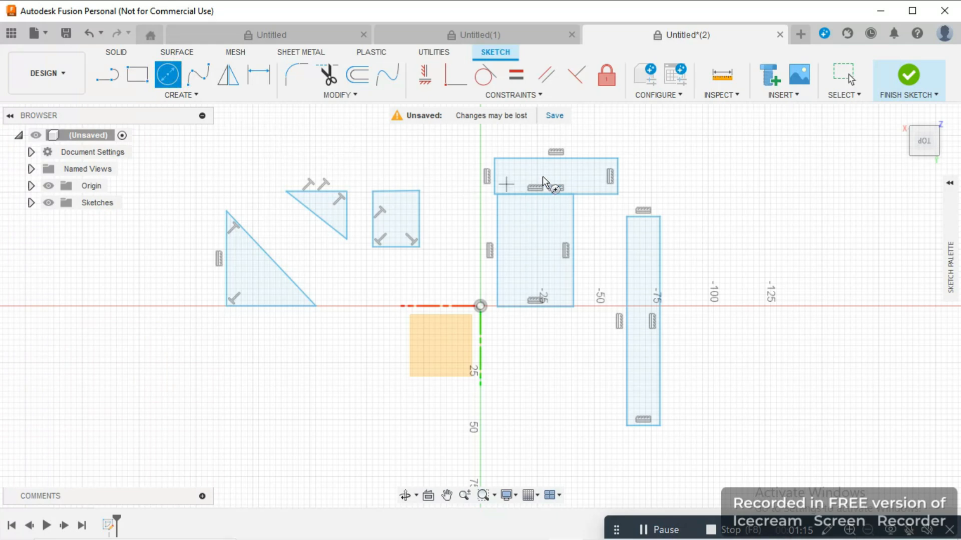
click(690, 165)
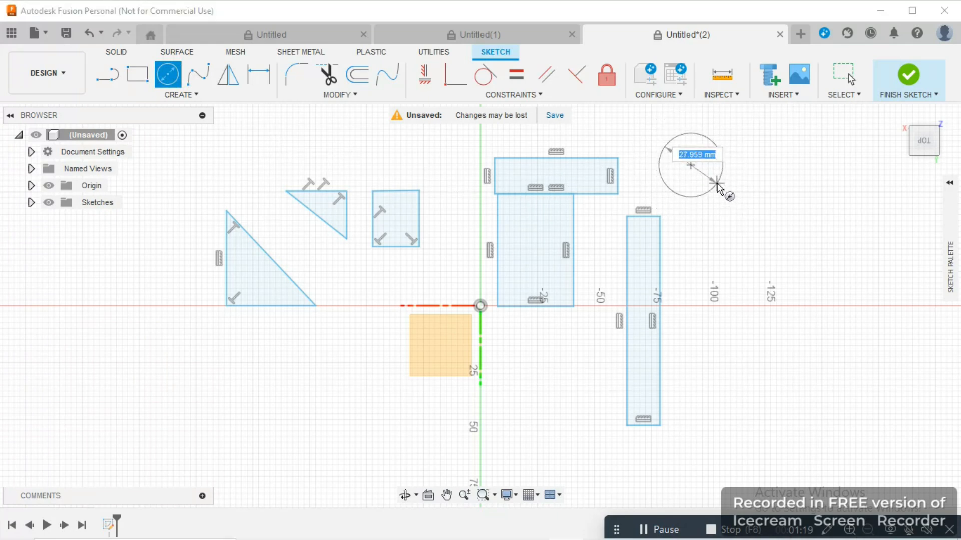
click(716, 186)
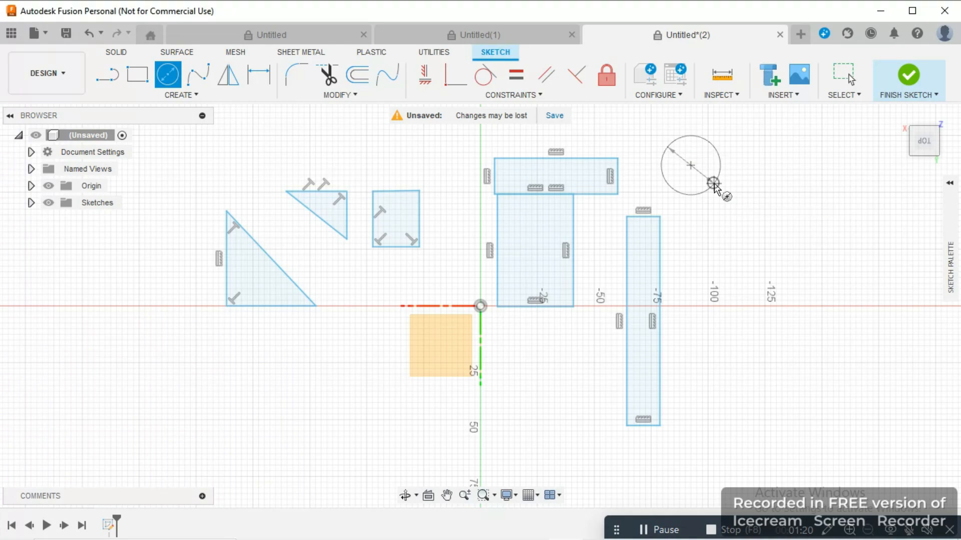
click(721, 216)
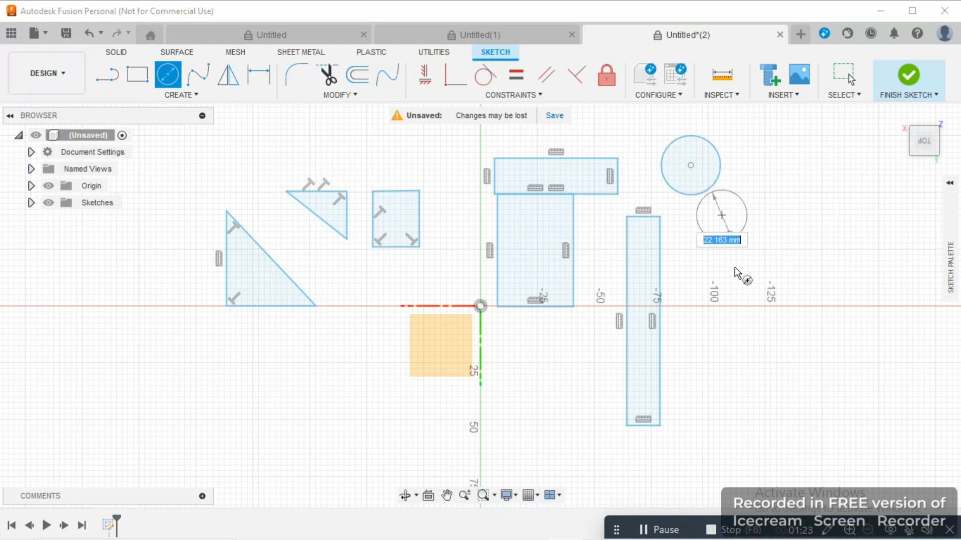
click(742, 231)
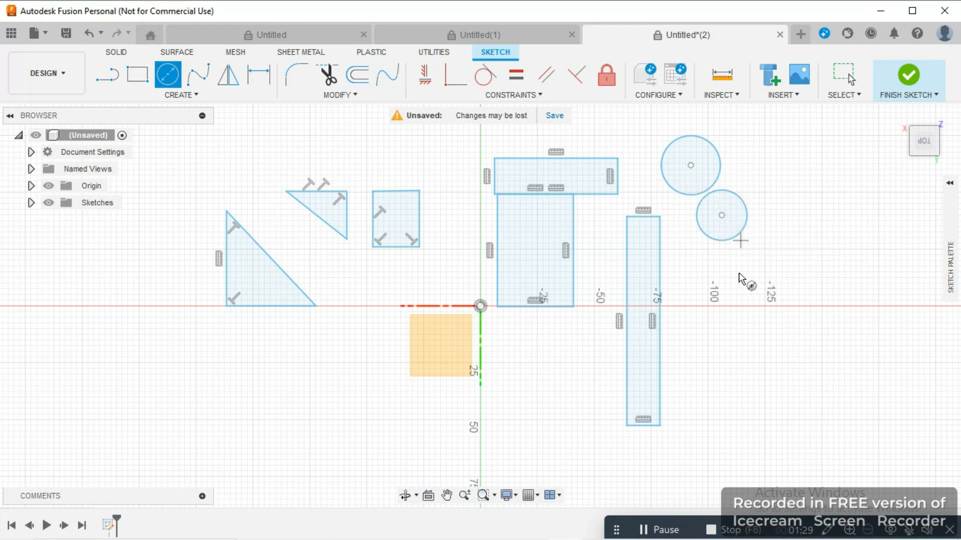
click(730, 304)
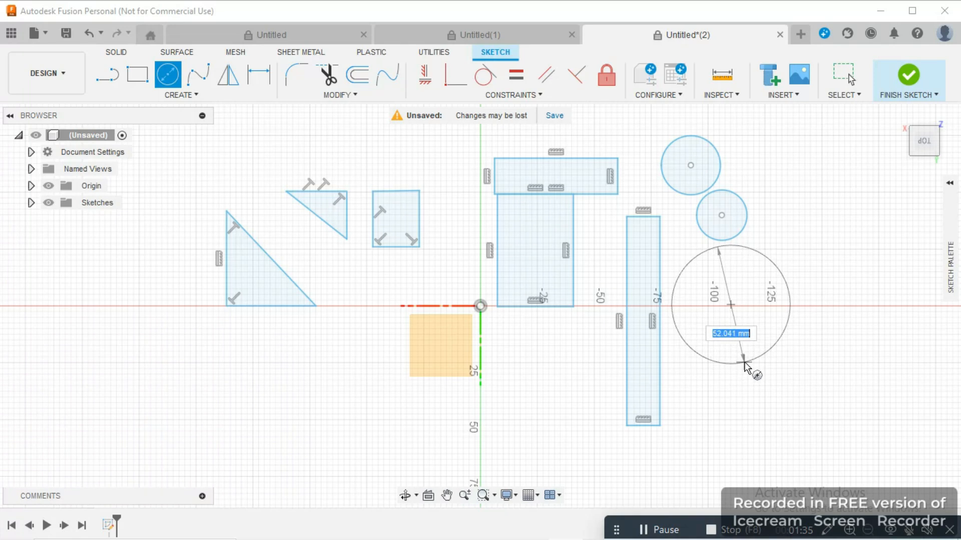
click(745, 365)
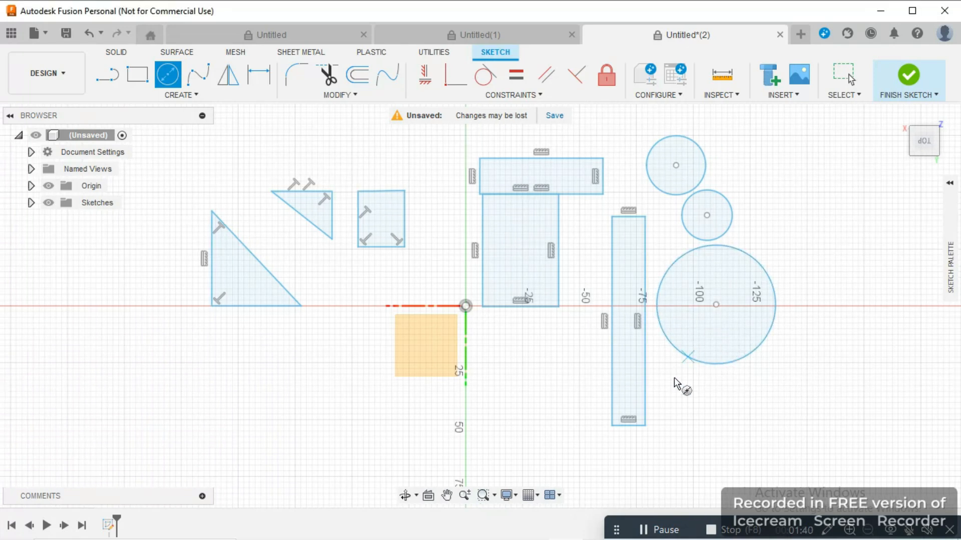
Draw a 3-point arc larger than a semicircle, bulging upward, in the free area beyond the circles and above the red axis
click(446, 496)
mouse_move(578, 459)
mouse_down()
mouse_move(491, 459)
mouse_move(416, 446)
mouse_move(411, 431)
mouse_up()
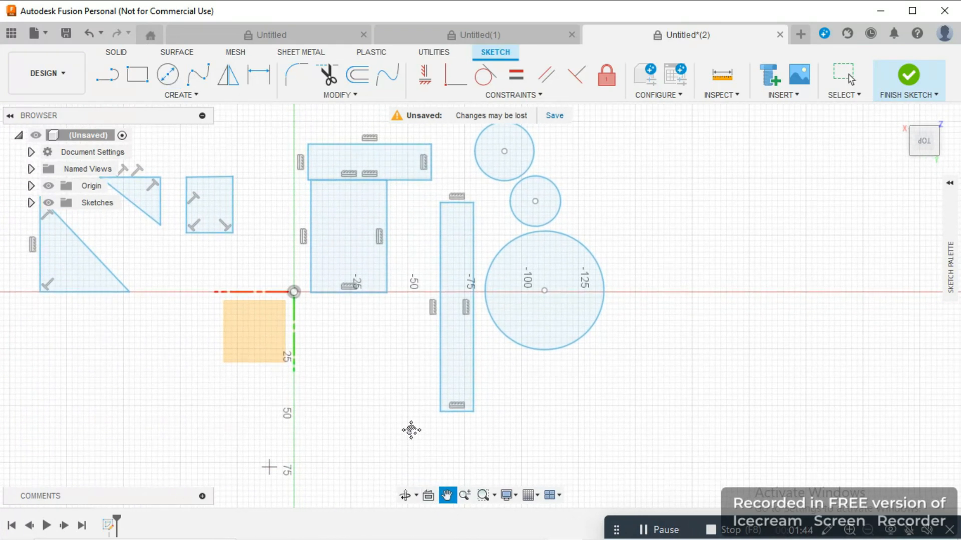
click(182, 96)
mouse_move(184, 159)
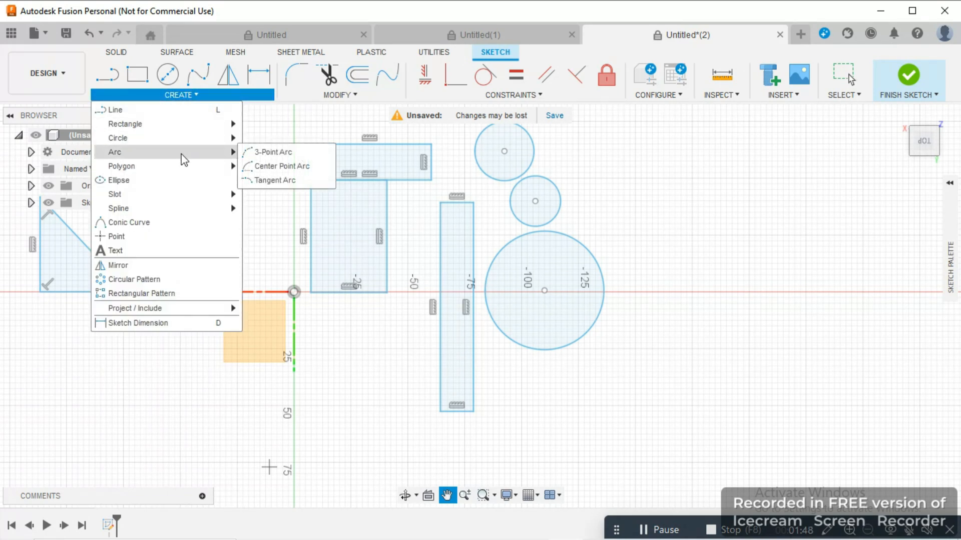
click(268, 153)
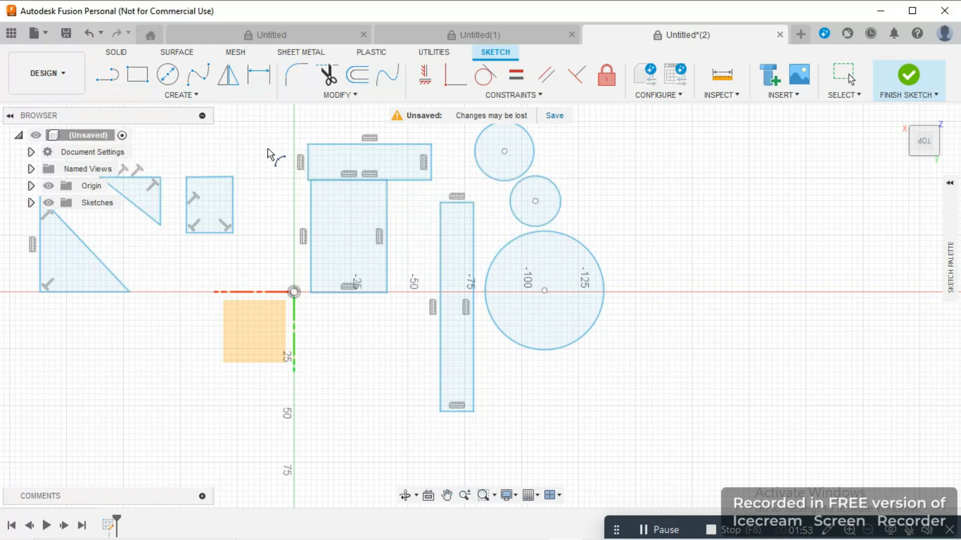
click(692, 213)
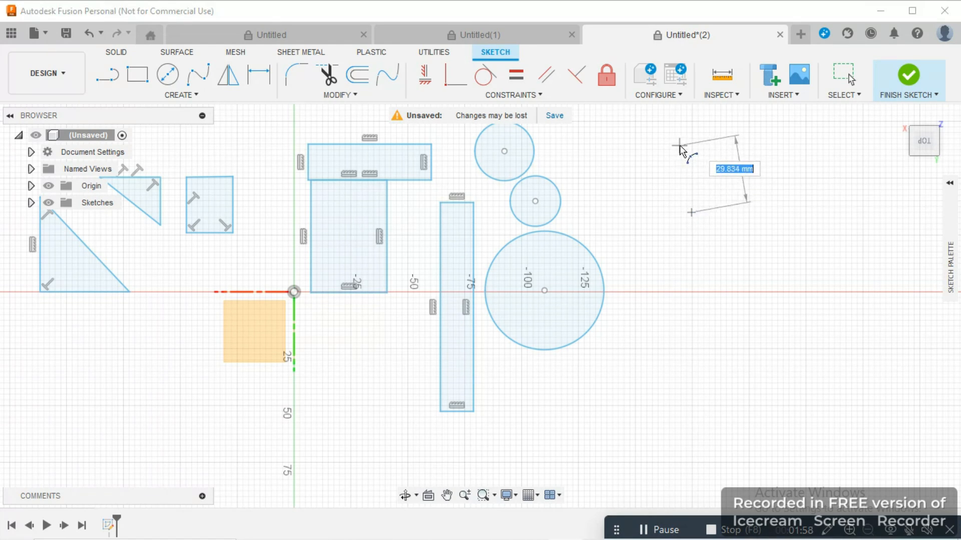
click(624, 209)
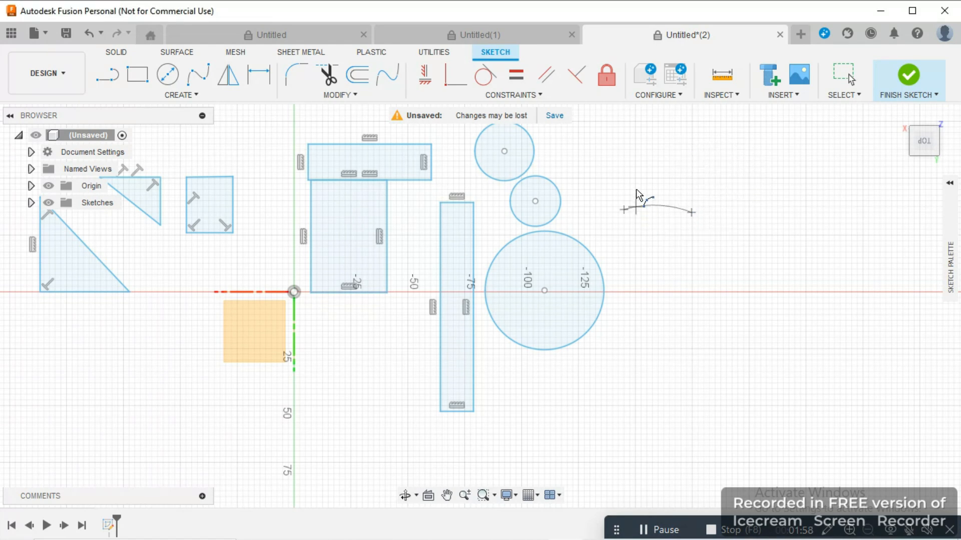
click(640, 153)
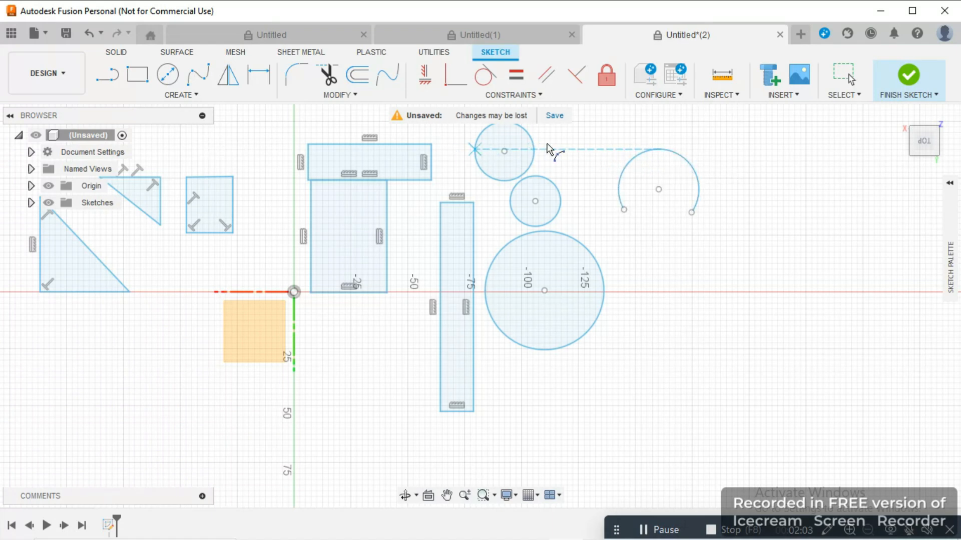
click(106, 78)
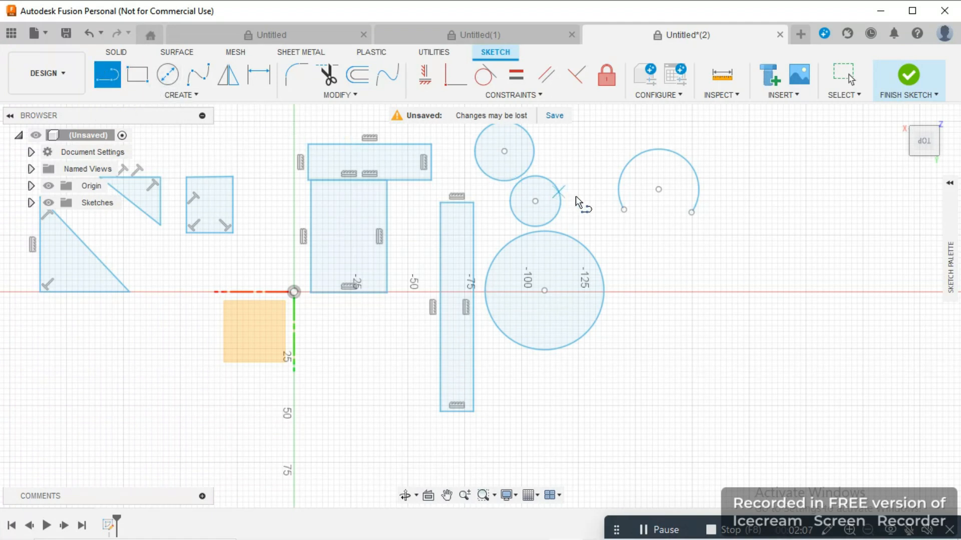
drag(625, 211, 694, 215)
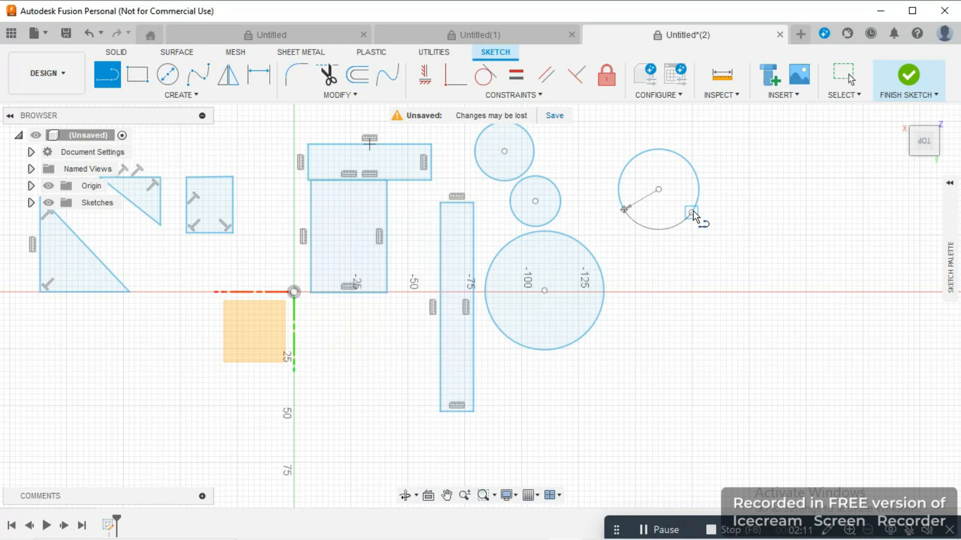
key(ctrl+z)
Close the arc into a profile with a straight line between its two endpoints
click(109, 74)
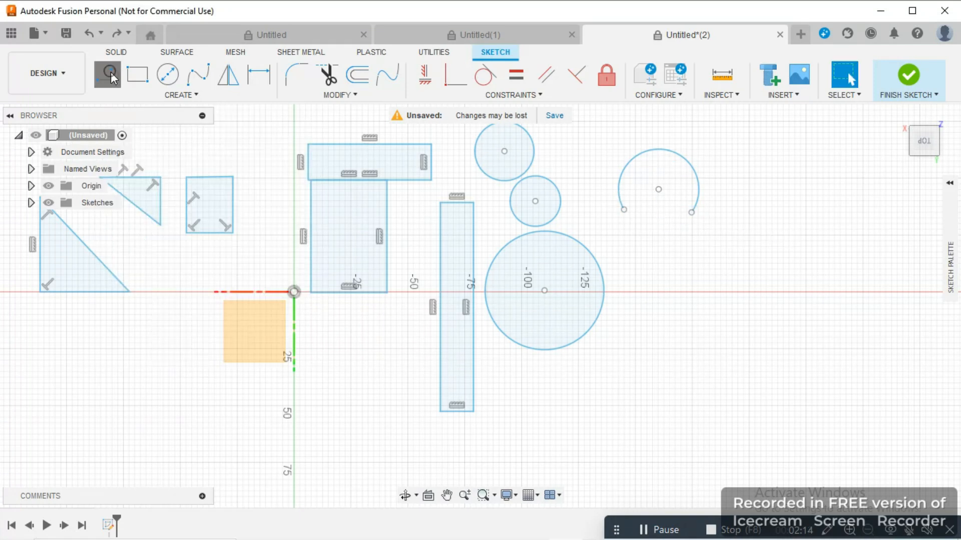
drag(622, 213, 691, 214)
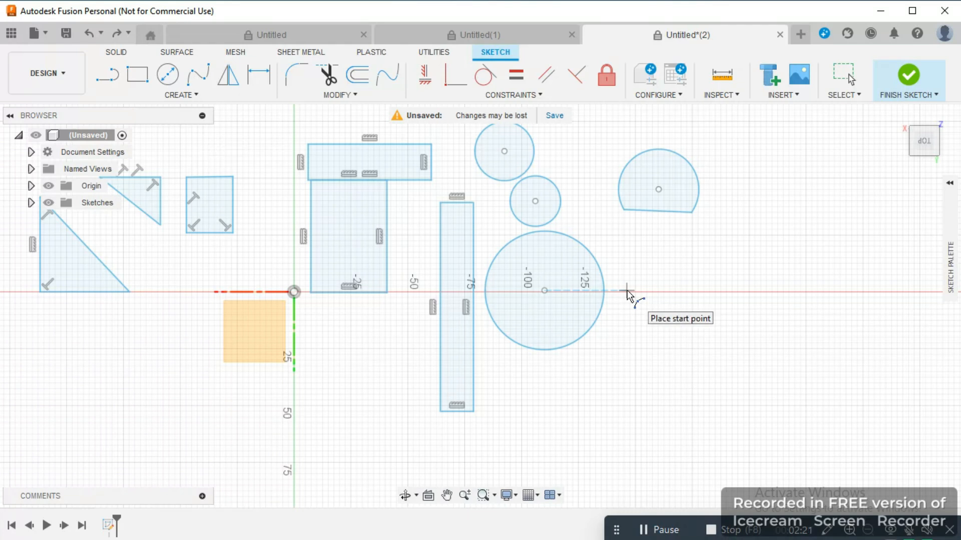
Draw a wider, shallower 3-point arc below the first with both ends on the red axis, and close it with a straight line
click(627, 291)
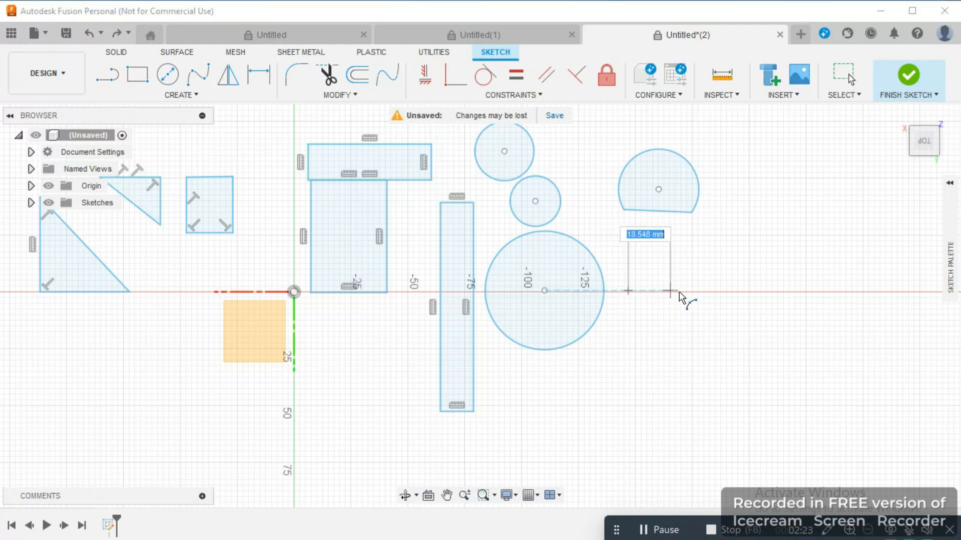
click(742, 292)
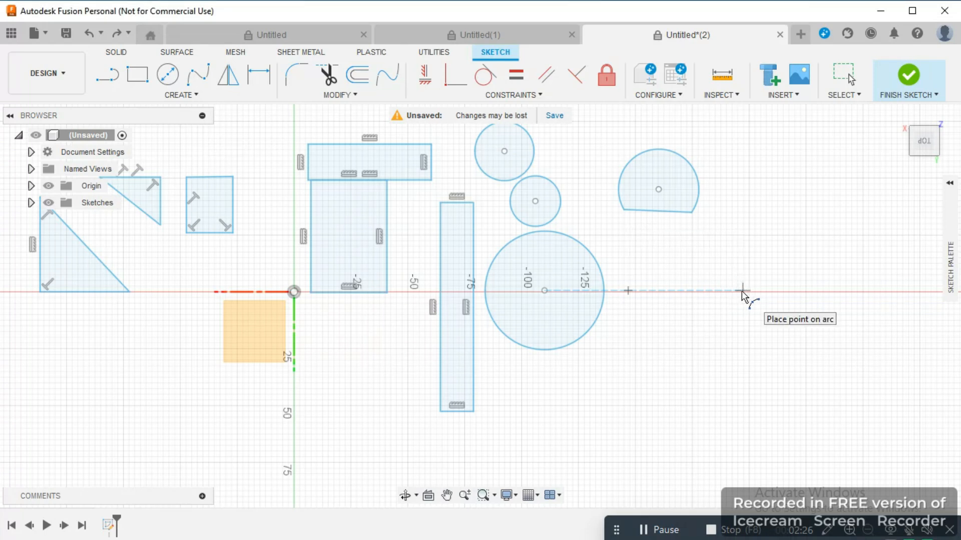
click(686, 252)
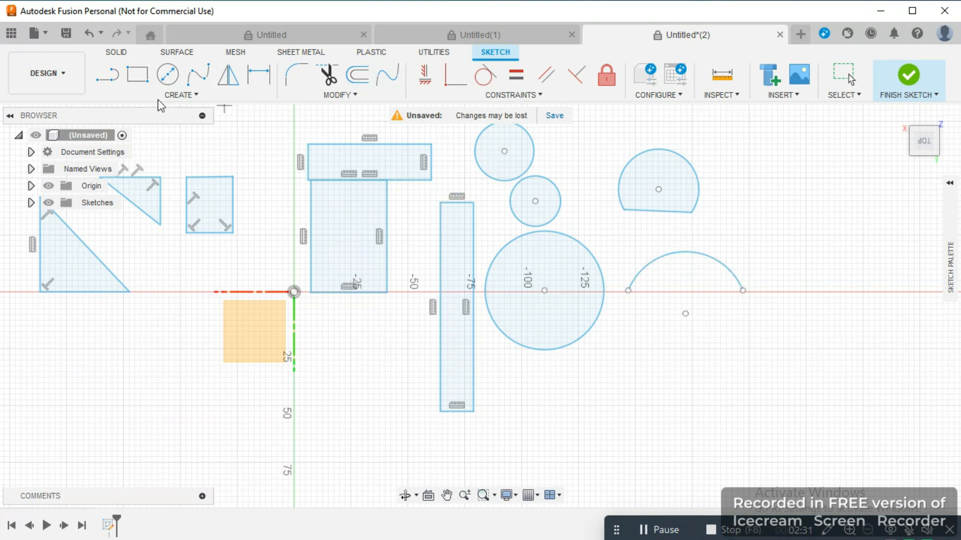
click(107, 76)
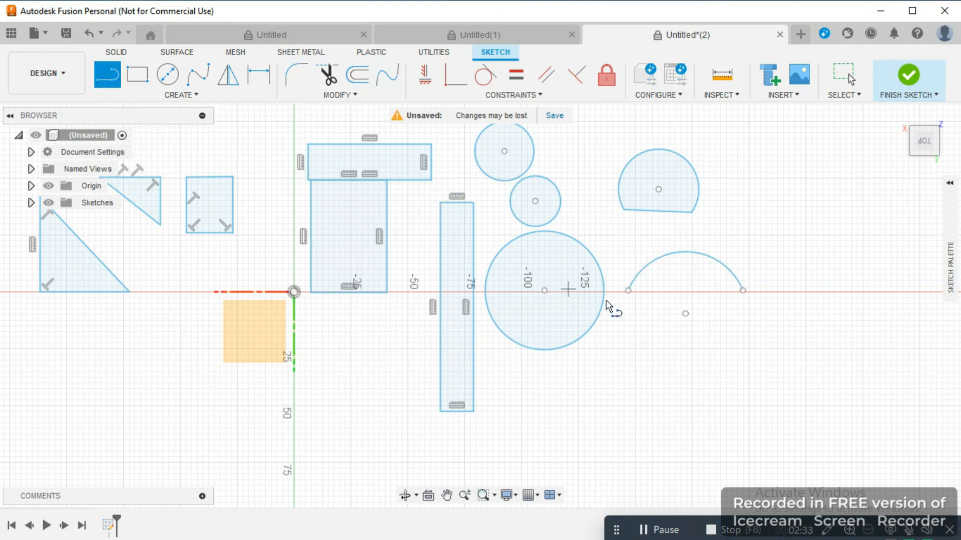
click(628, 292)
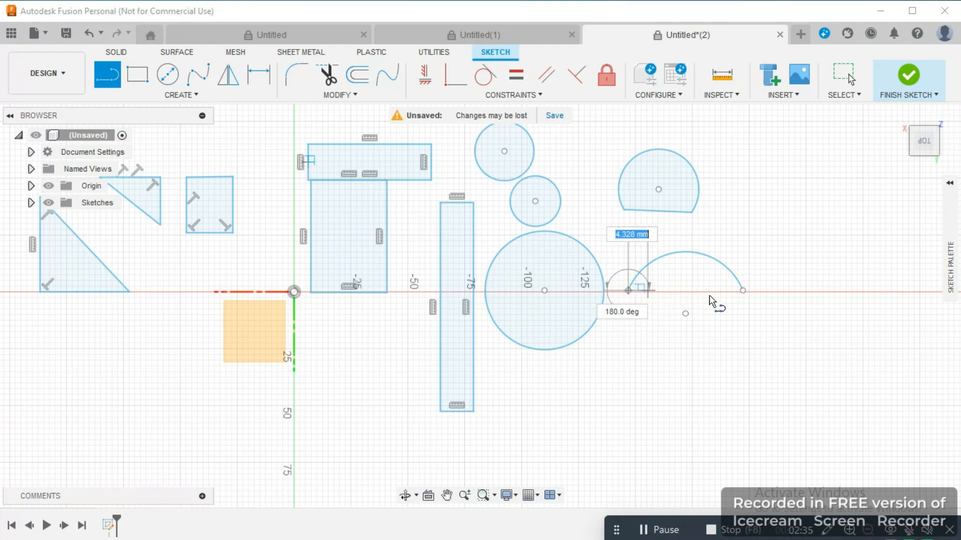
click(742, 291)
Sketch two 6-sided circumscribed polygons beyond the arcs, one centered on the red axis with a radius of about 21.6 mm and another above it
middle_drag(681, 295, 609, 300)
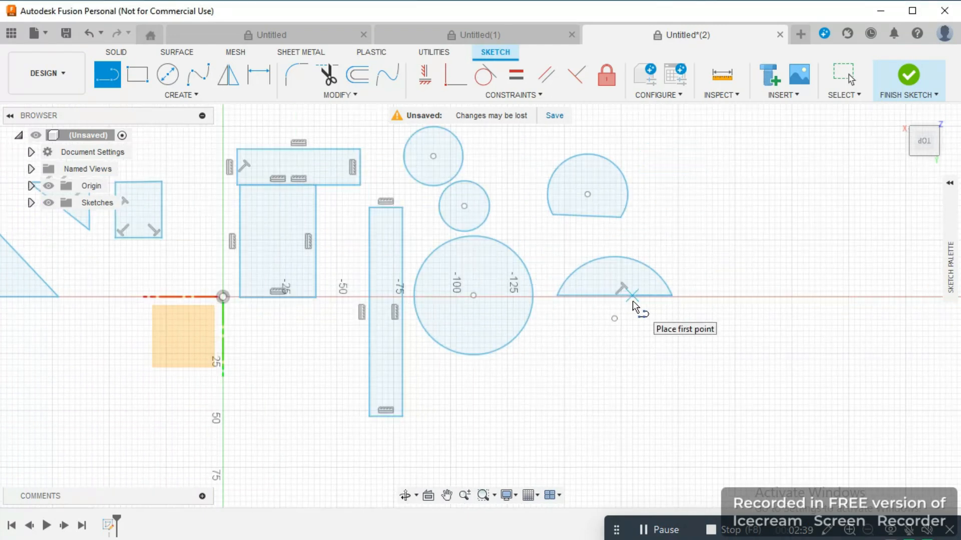
click(182, 95)
mouse_move(194, 169)
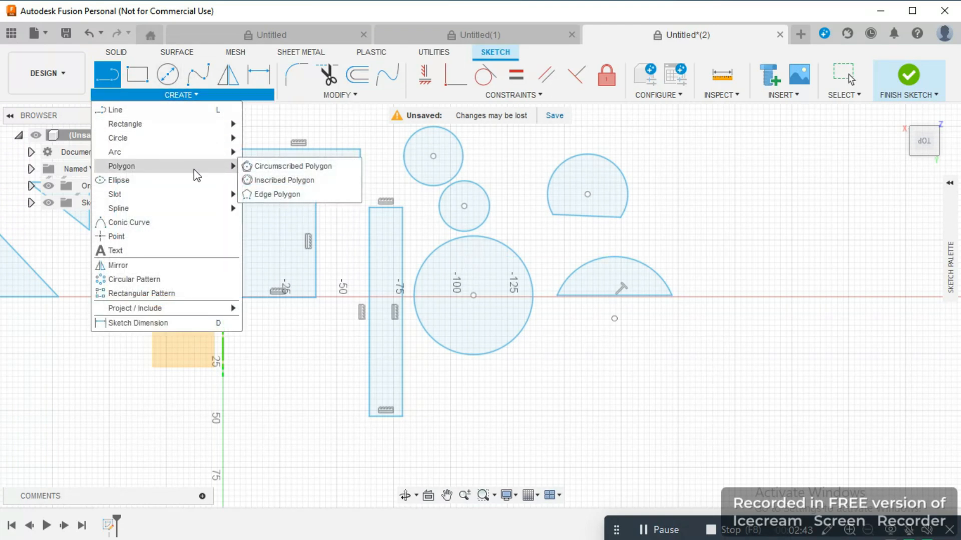
click(284, 170)
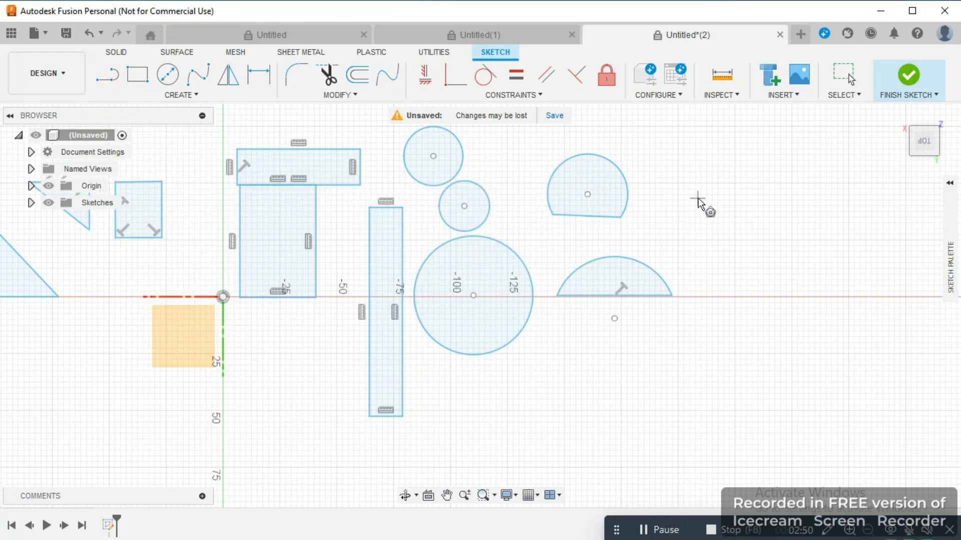
click(729, 297)
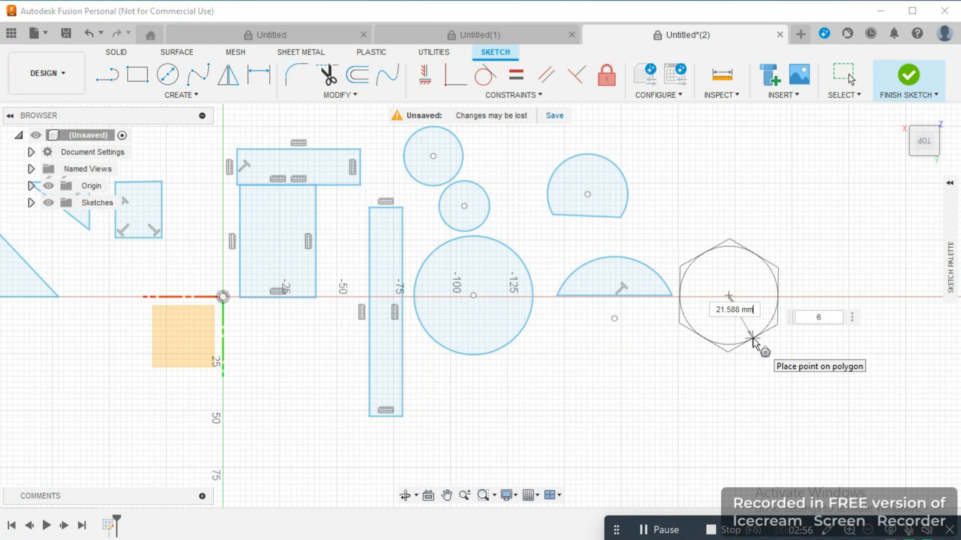
click(753, 338)
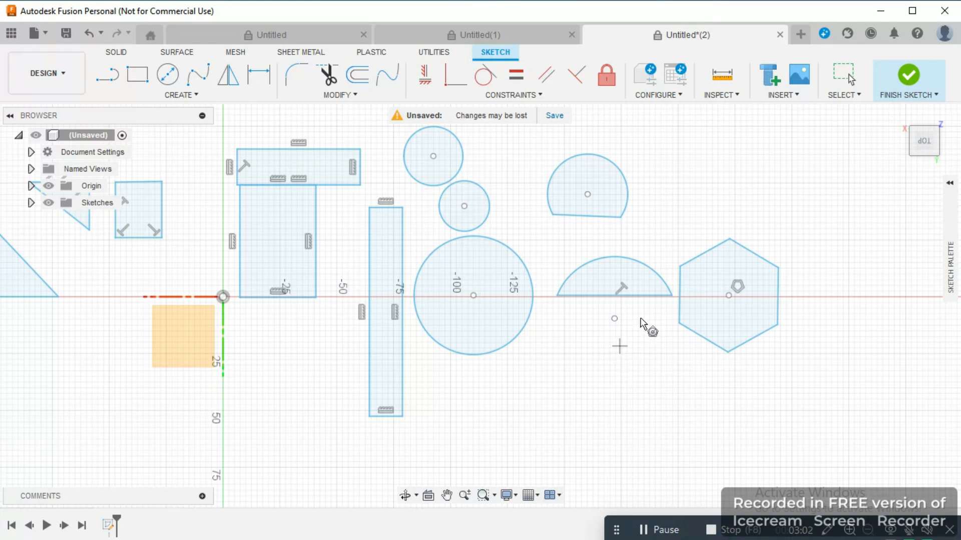
click(728, 156)
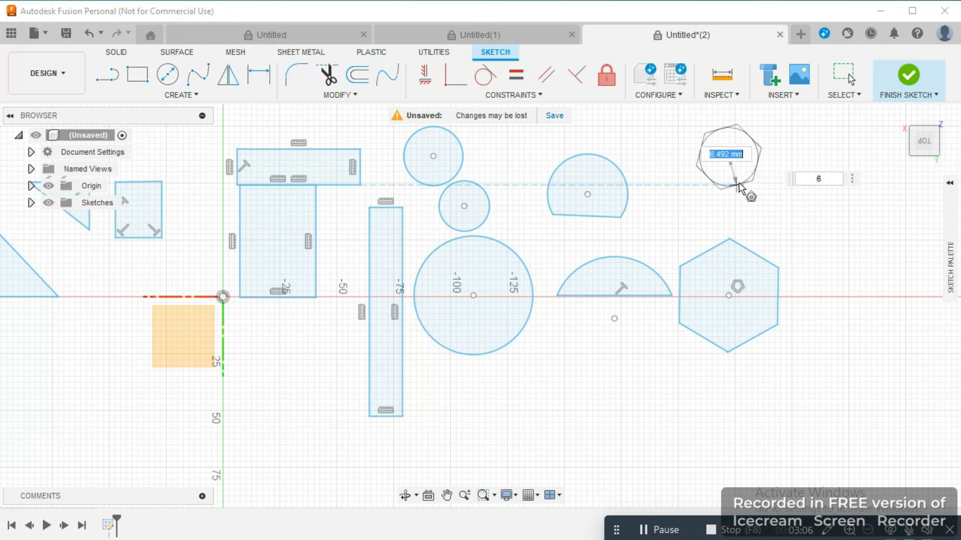
click(728, 206)
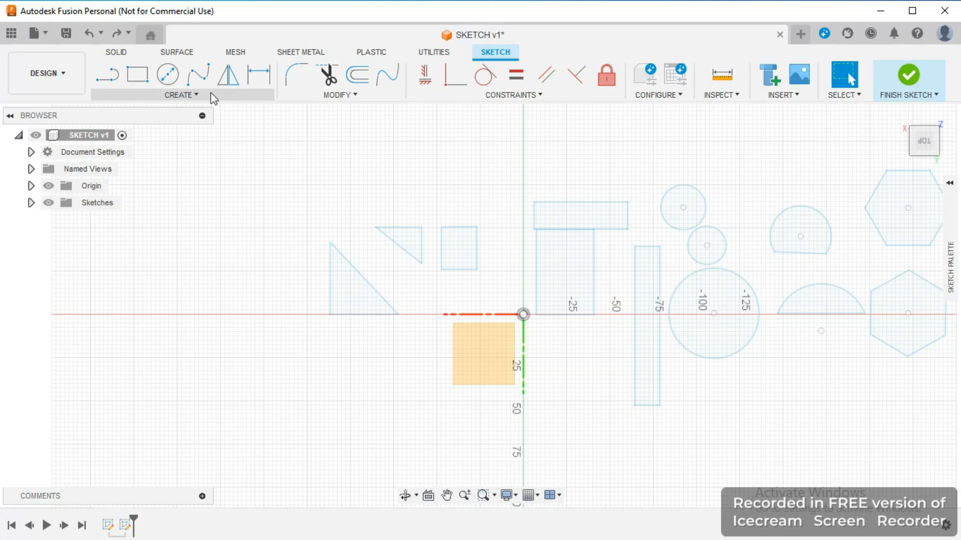
Sketch an ellipse above the red axis beyond the triangles, with a vertical major axis and about 28 mm across its minor axis
click(211, 95)
click(184, 180)
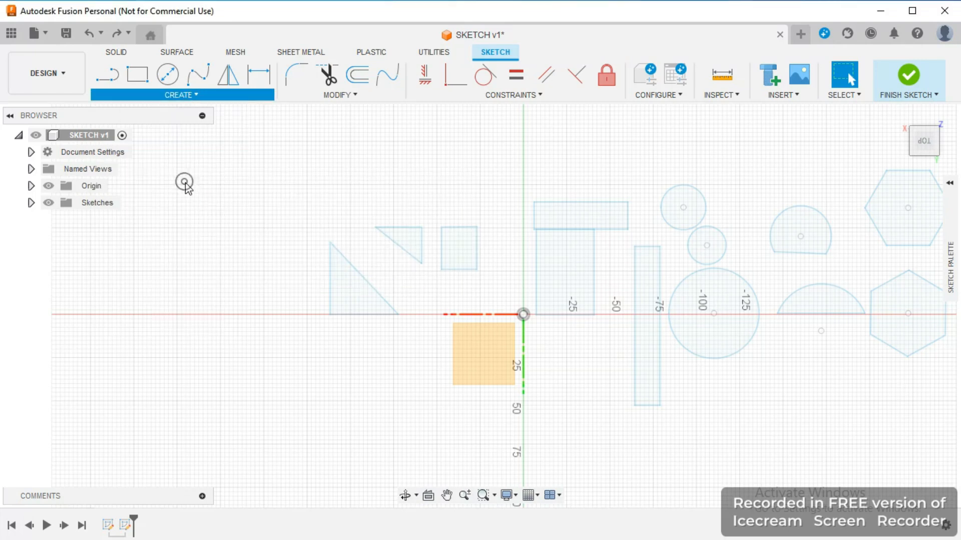
click(267, 196)
click(267, 231)
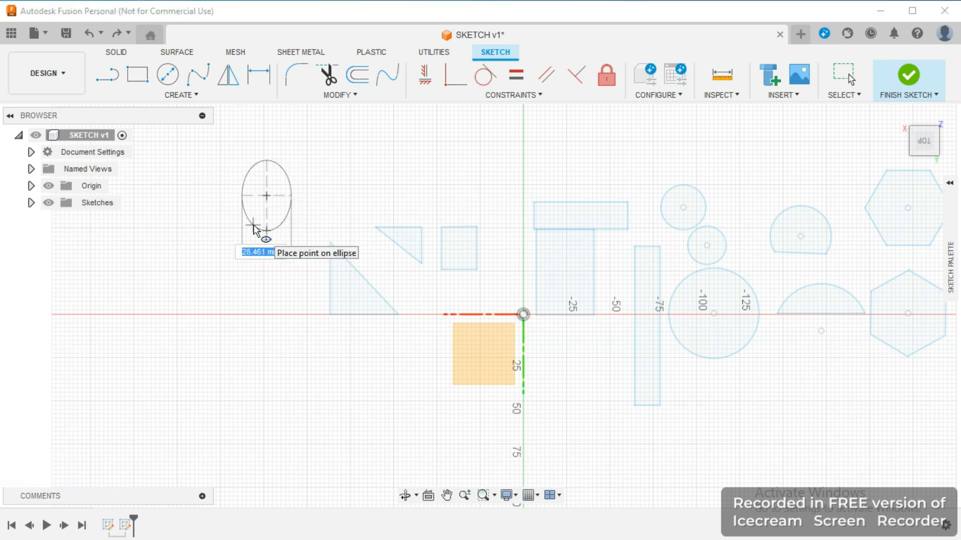
click(253, 226)
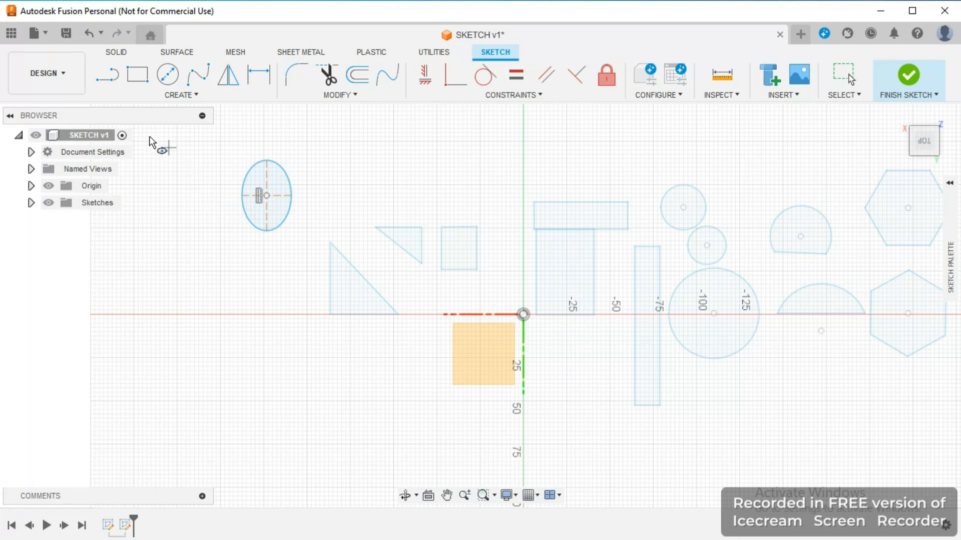
Sketch a wide, shallow ellipse directly below the first one, centered on the same vertical line and touching its lower edge
click(141, 95)
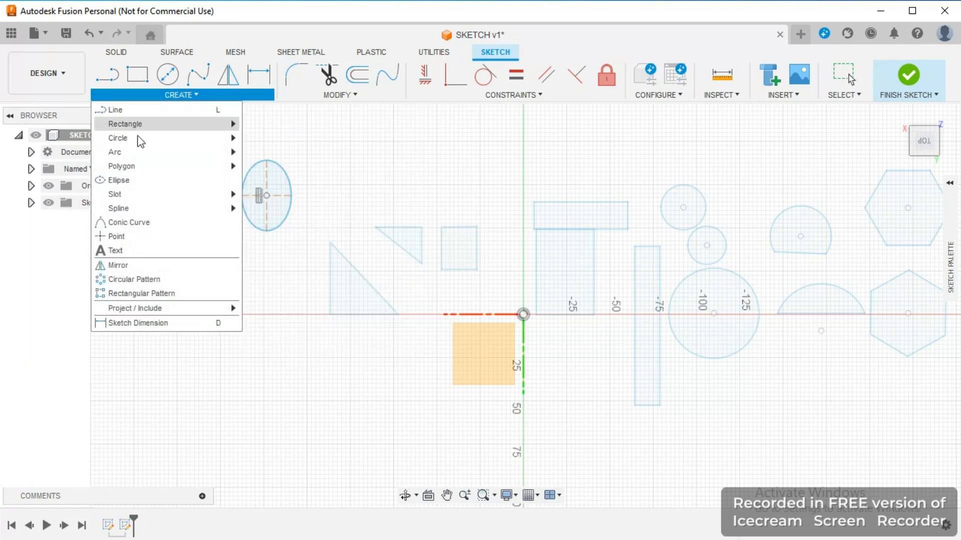
click(141, 181)
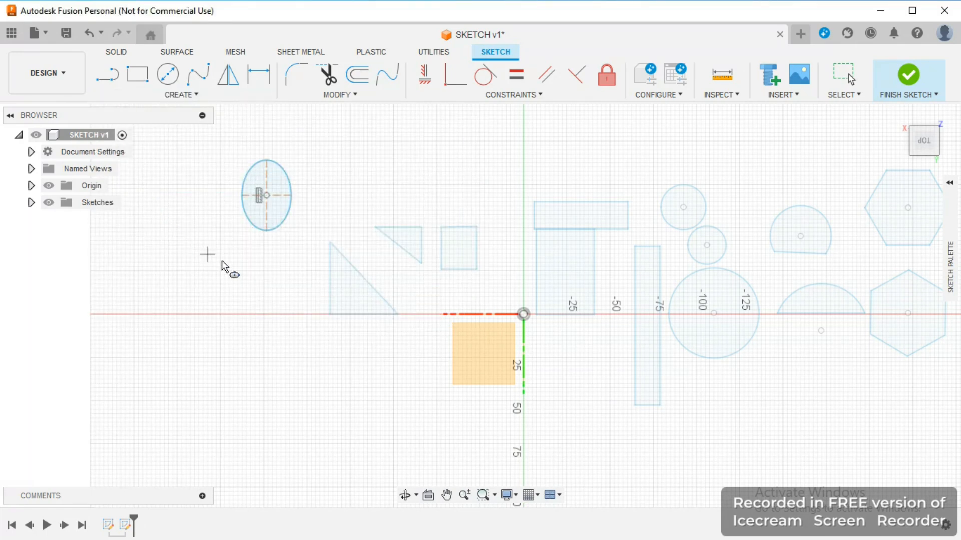
click(267, 247)
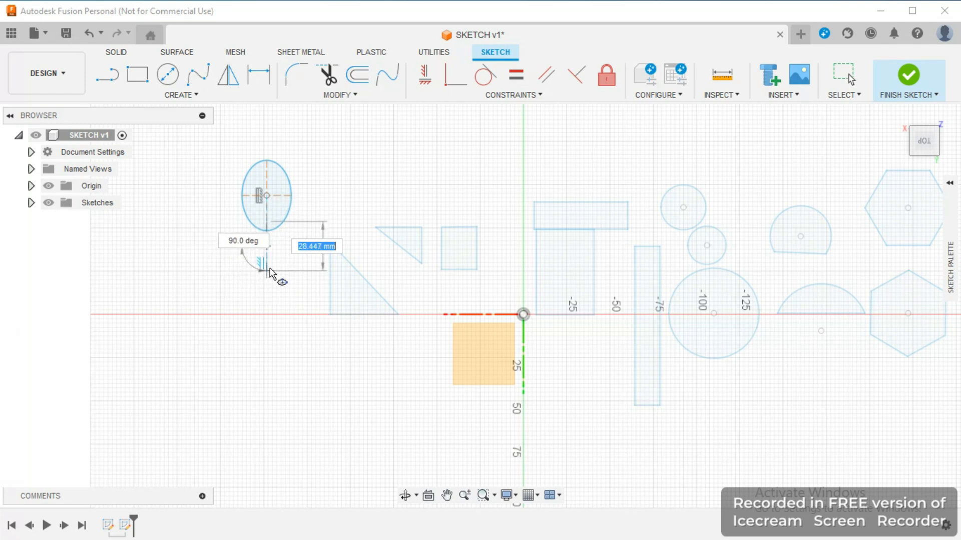
click(269, 261)
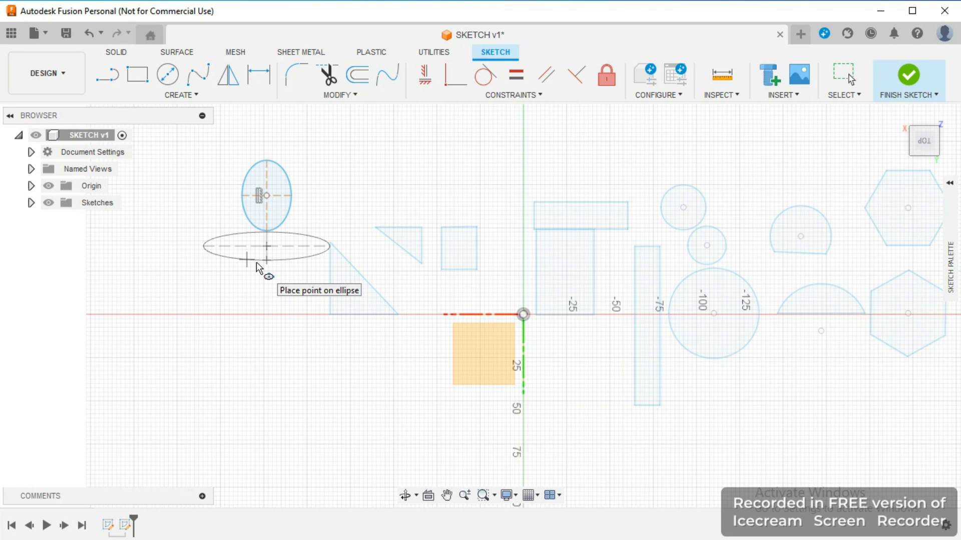
click(255, 262)
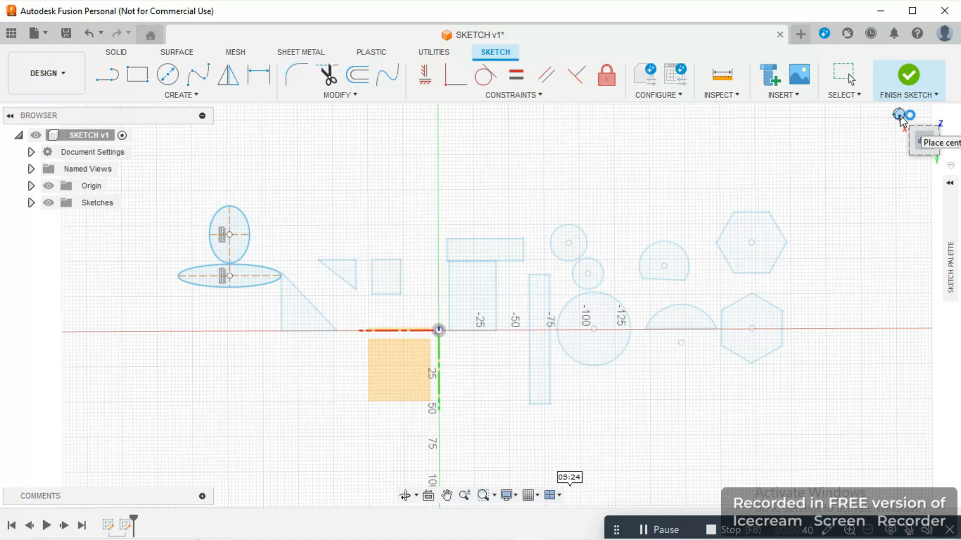
click(898, 115)
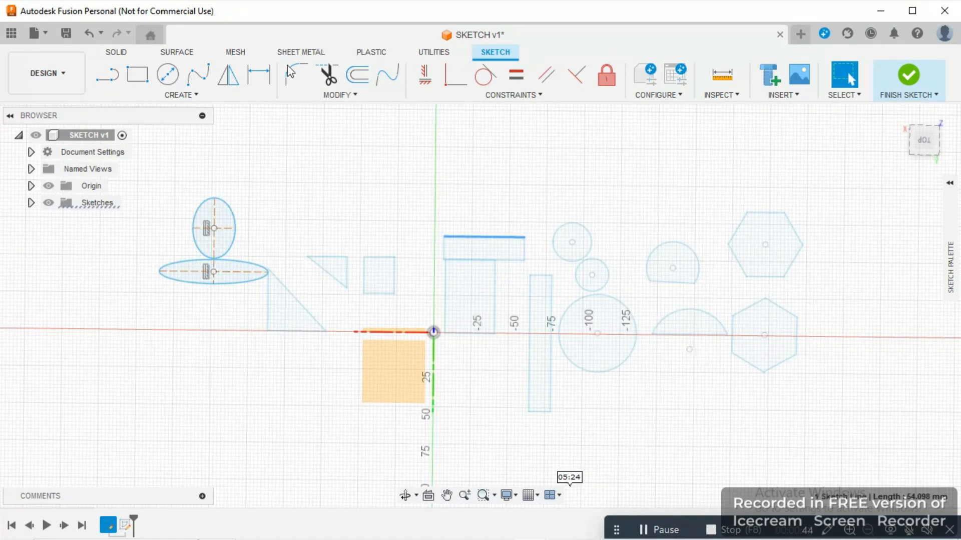
key(Escape)
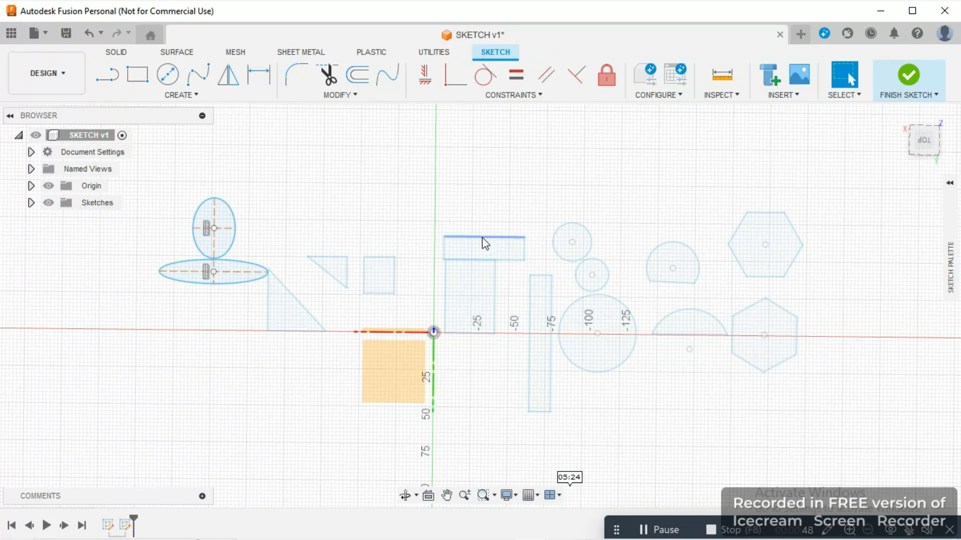
click(498, 238)
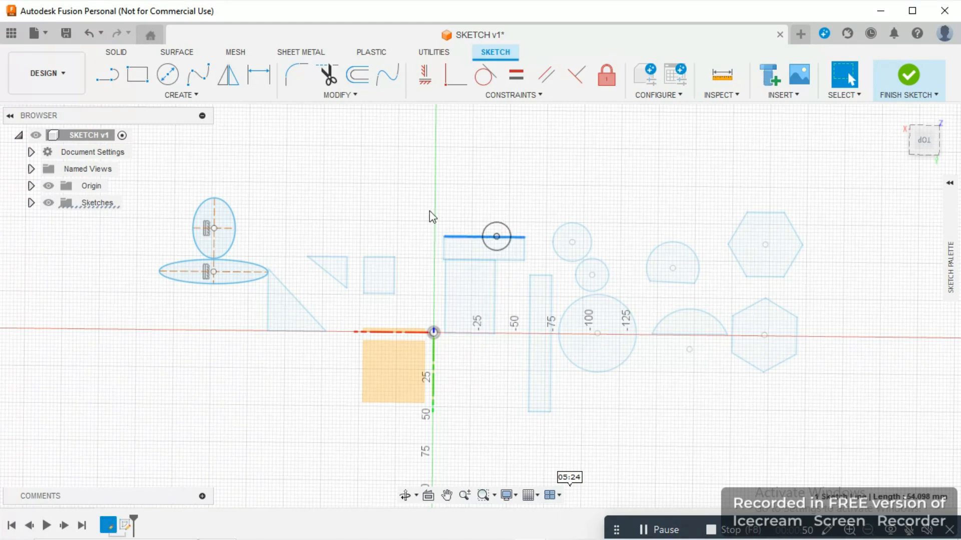
click(259, 75)
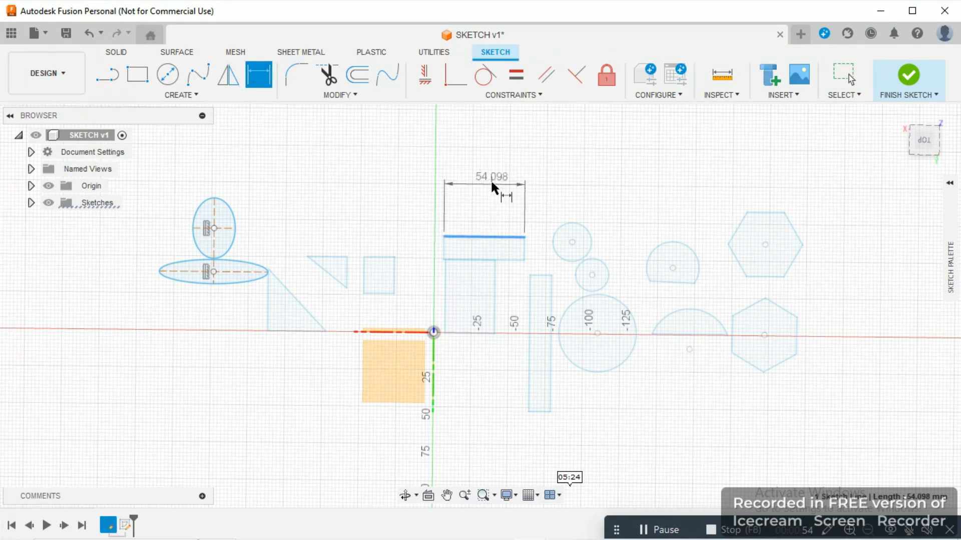
key(Escape)
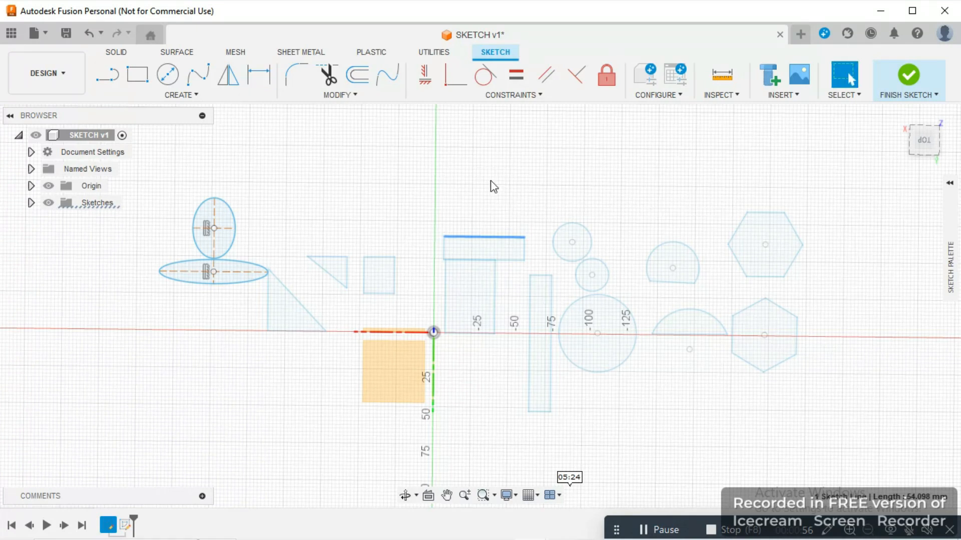
click(258, 77)
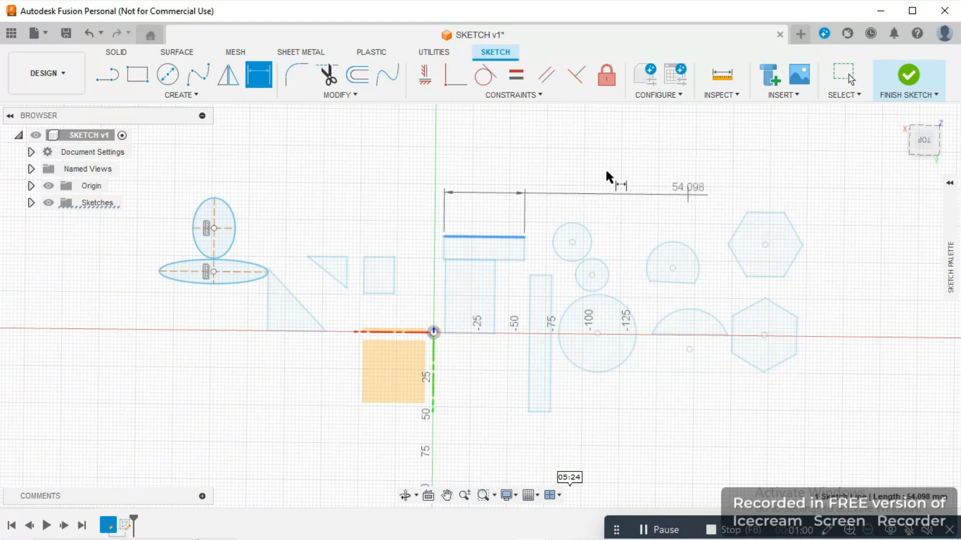
key(Escape)
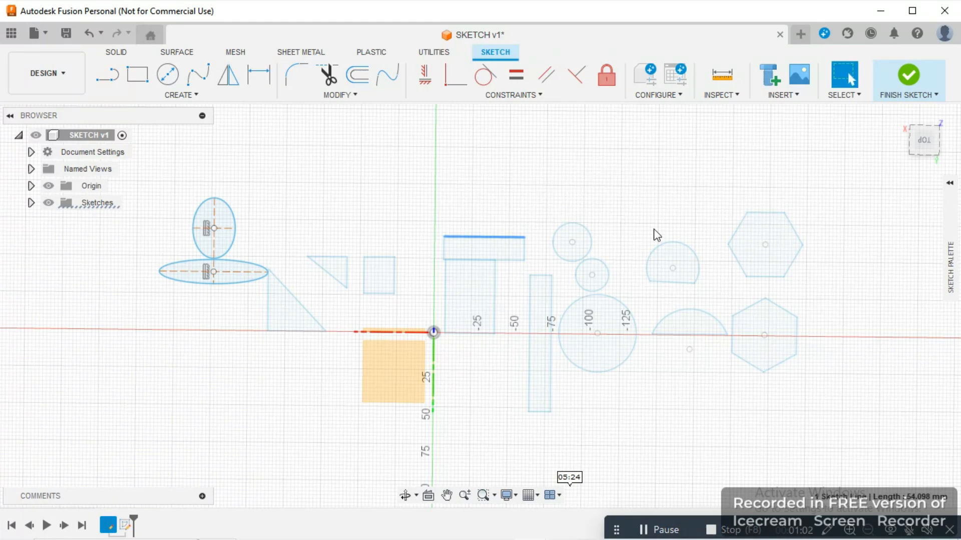
click(766, 214)
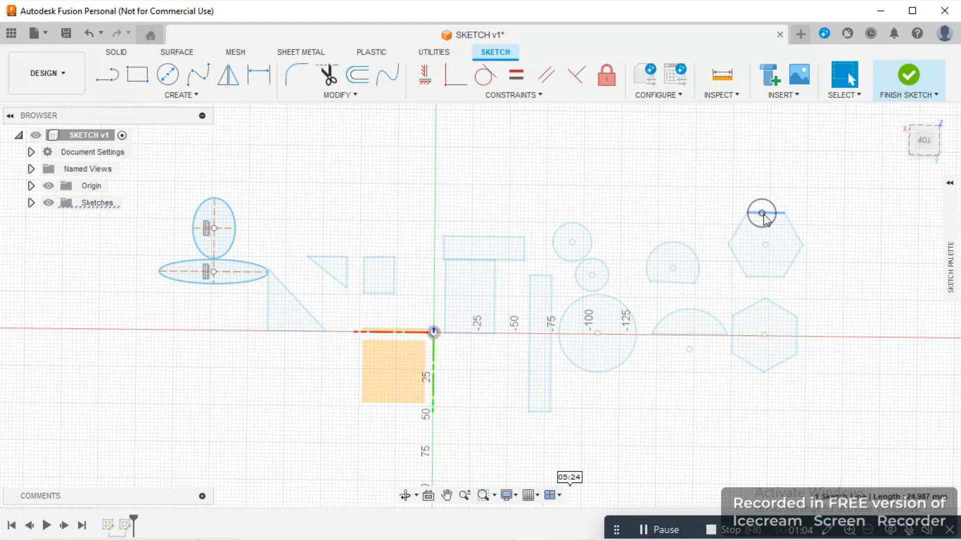
click(259, 75)
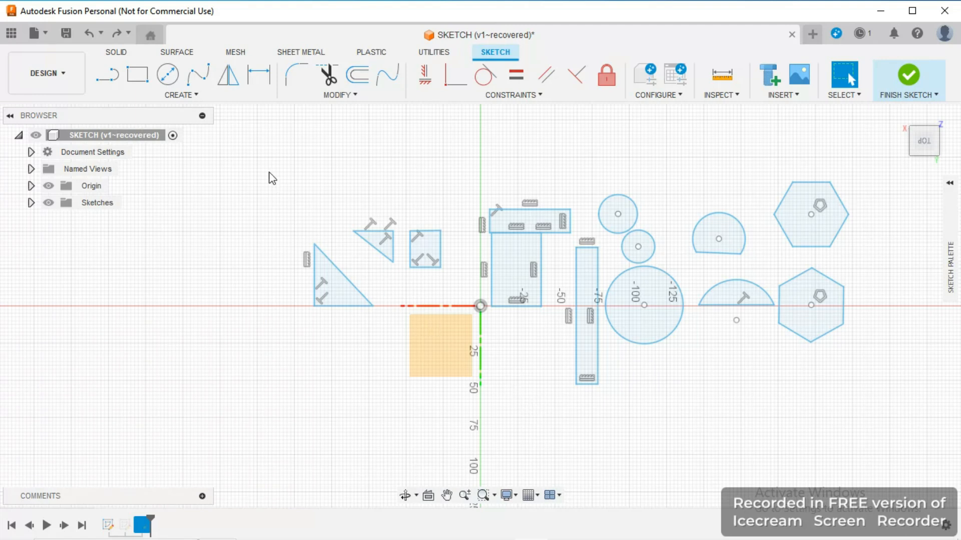
Dimension the large circle on the red axis with a diameter of 20 mm
click(259, 79)
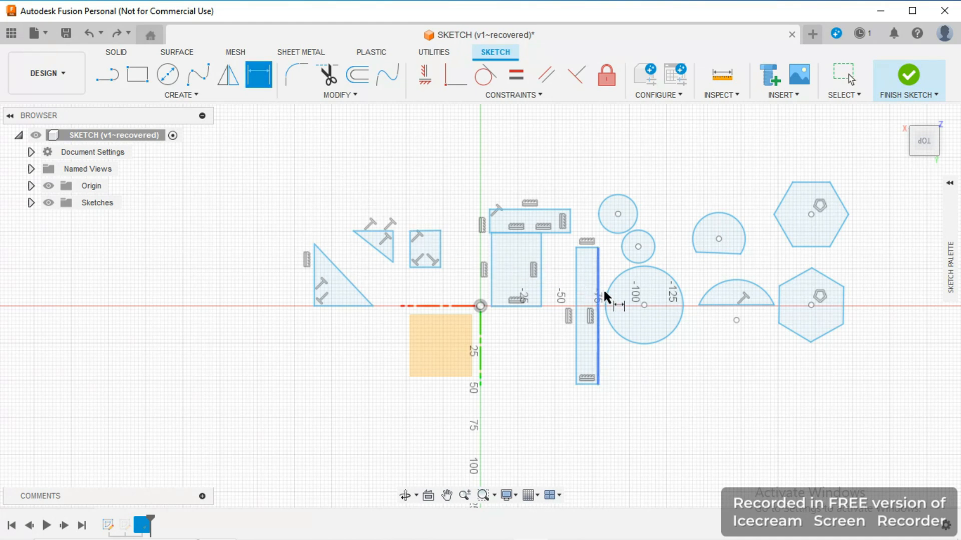
click(644, 338)
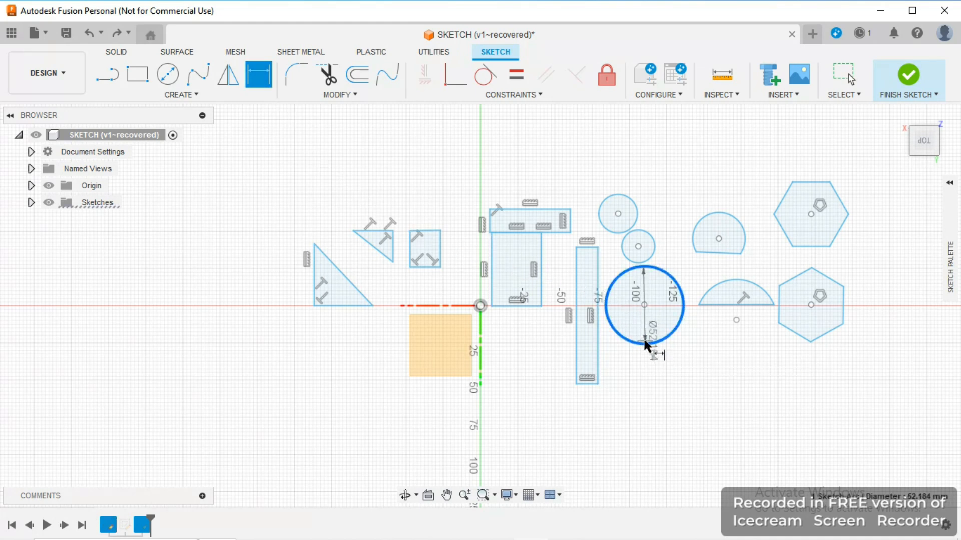
click(665, 383)
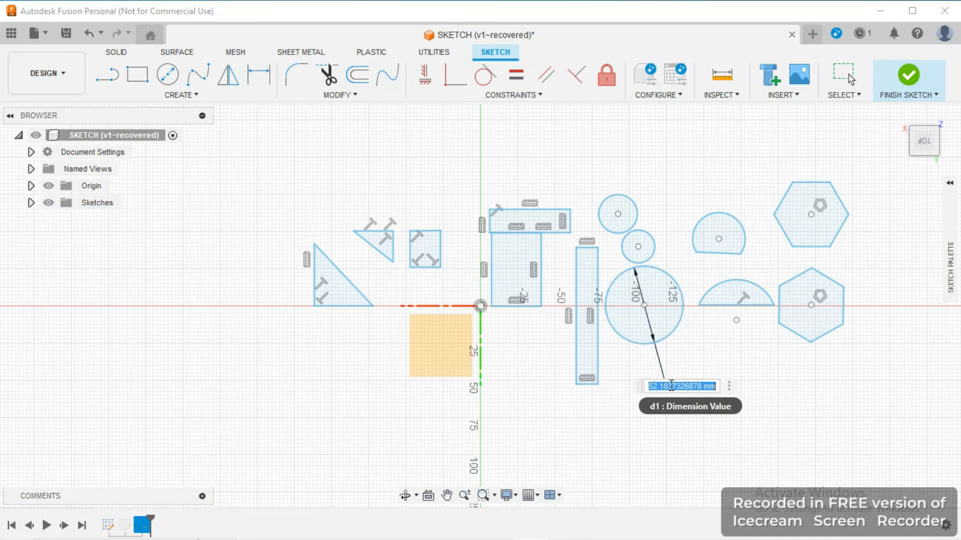
key(BackSpace)
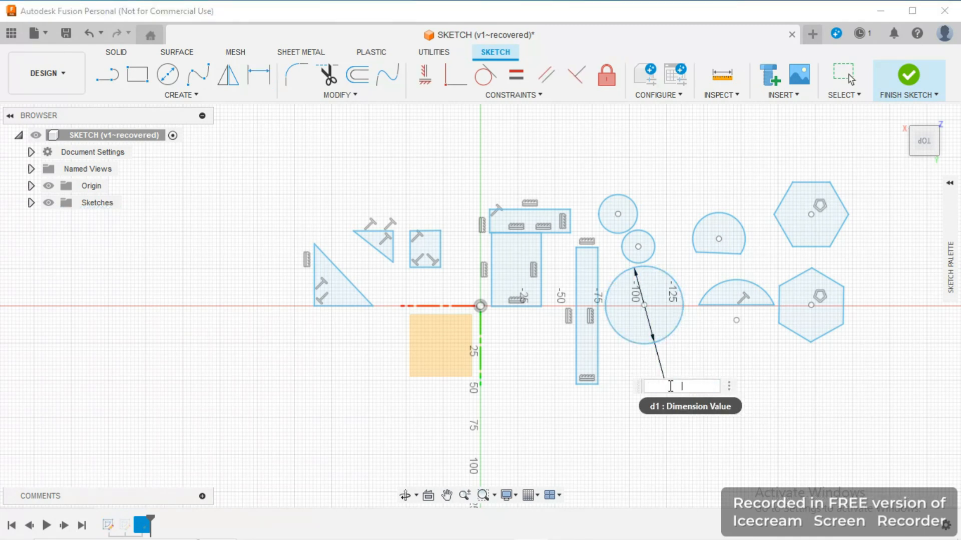
text(20)
key(Return)
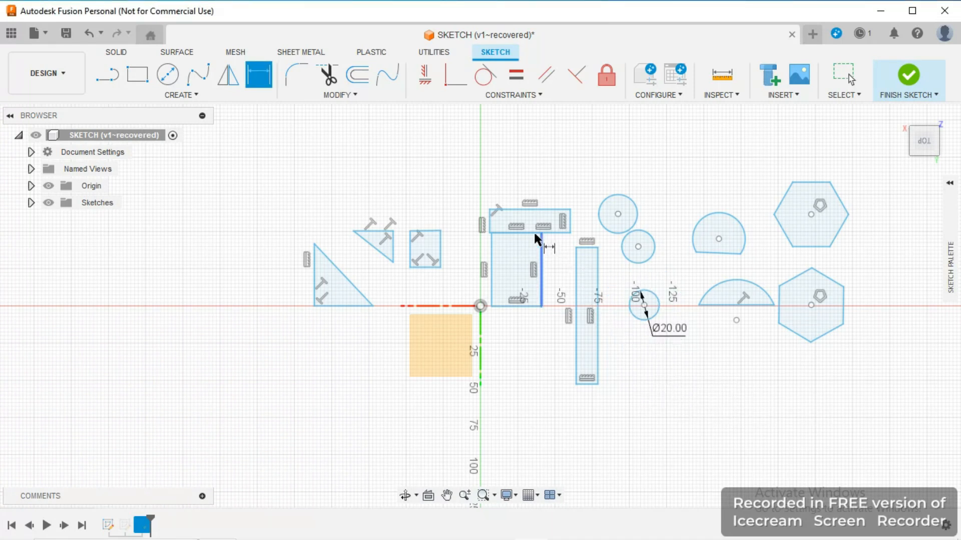
Dimension the long upper edge of the horizontal rectangle above the red axis at 50 mm
click(523, 205)
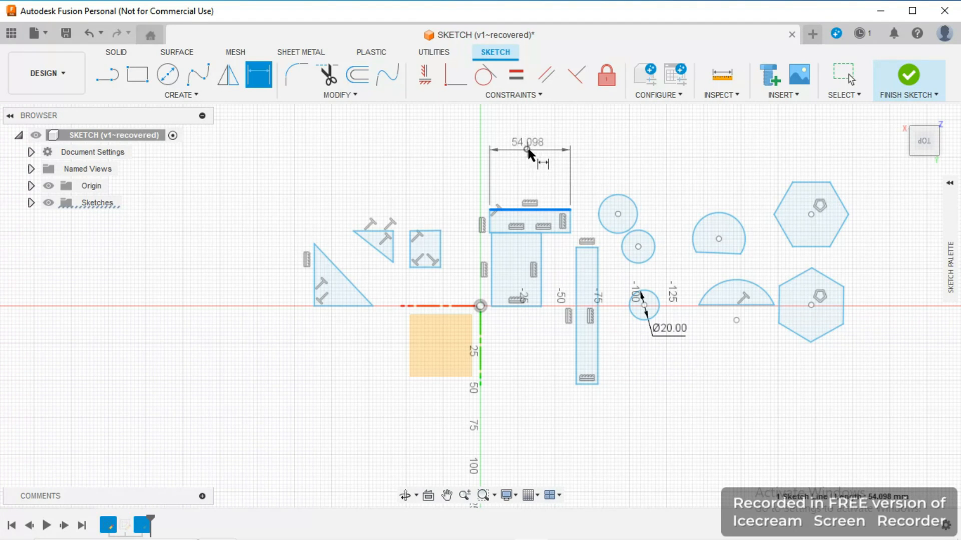
click(529, 150)
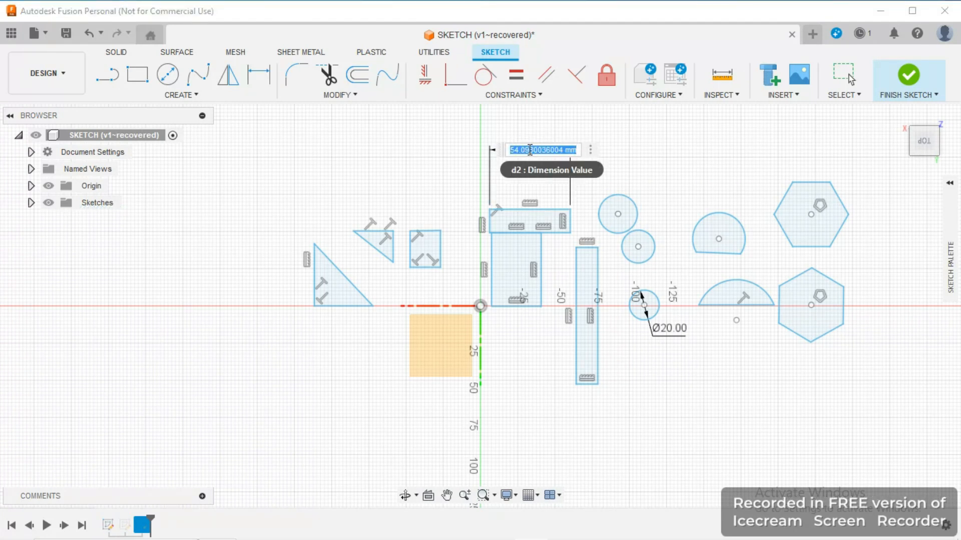
key(BackSpace)
text(50)
key(Return)
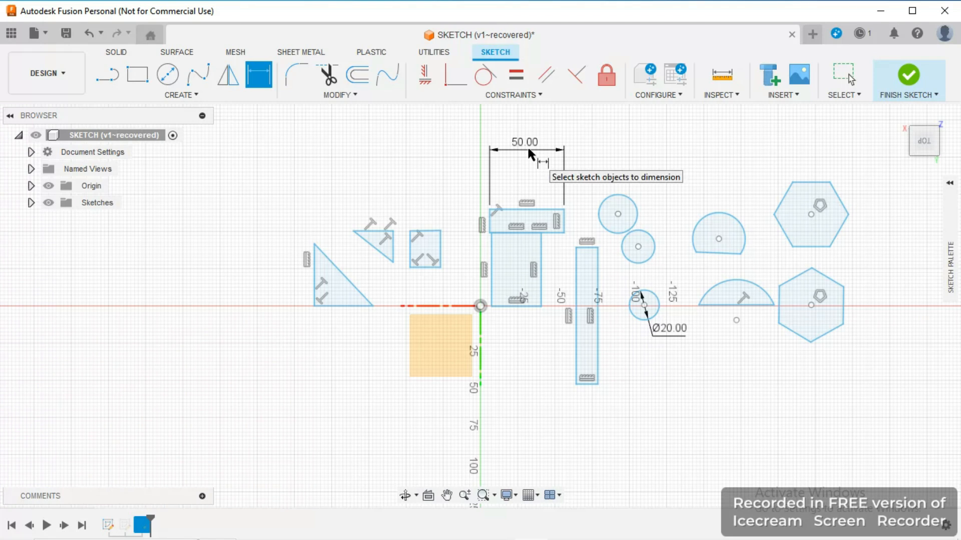
Dimension the vertical side of the rectangle directly below the 50 mm one at 40 mm
click(542, 262)
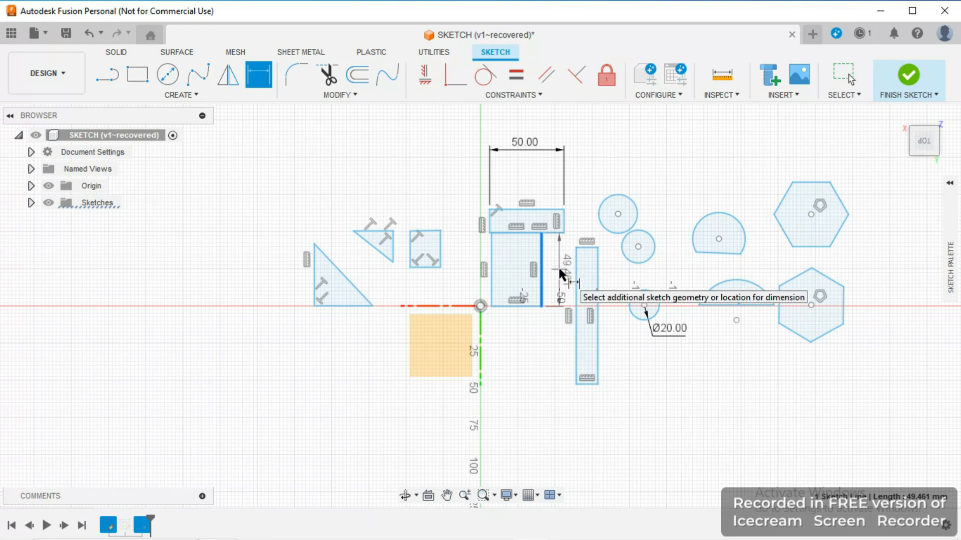
click(559, 273)
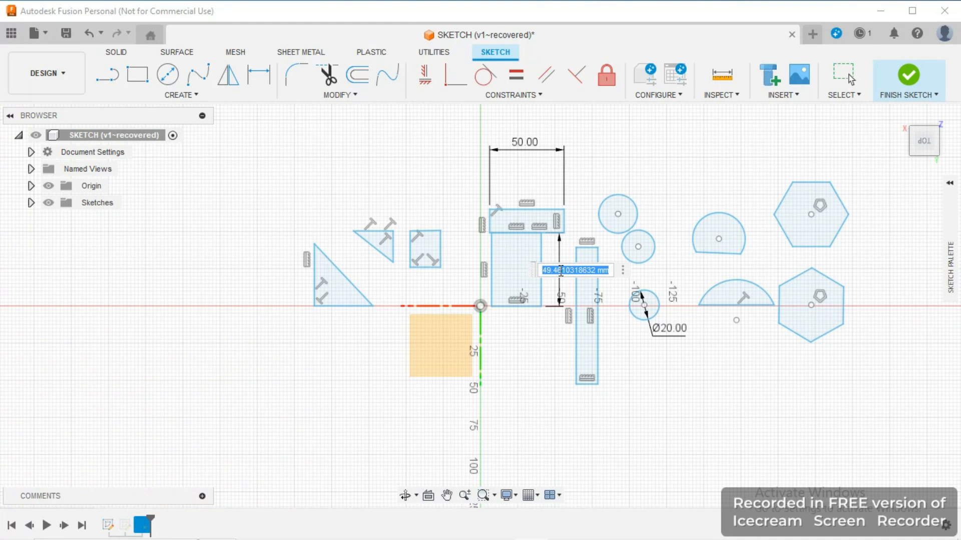
key(BackSpace)
text(40)
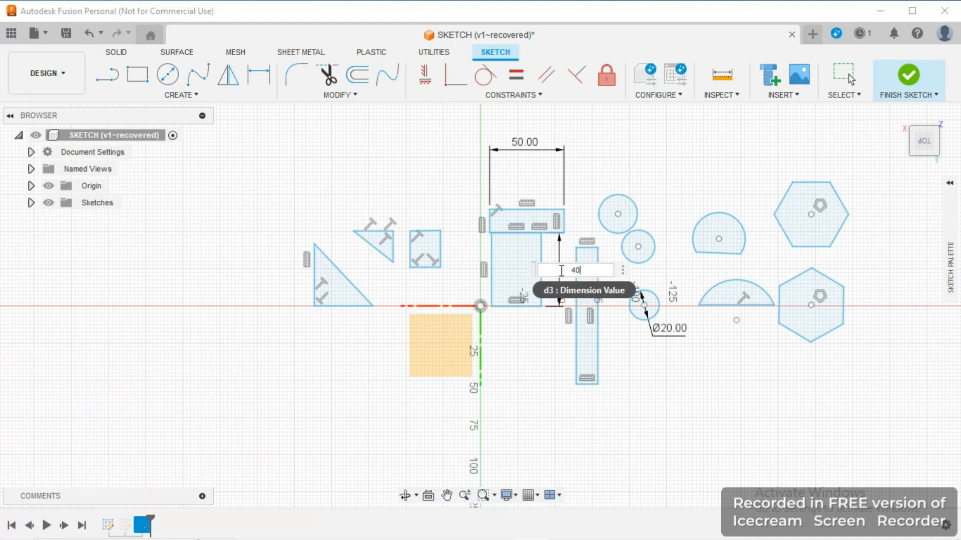
key(Return)
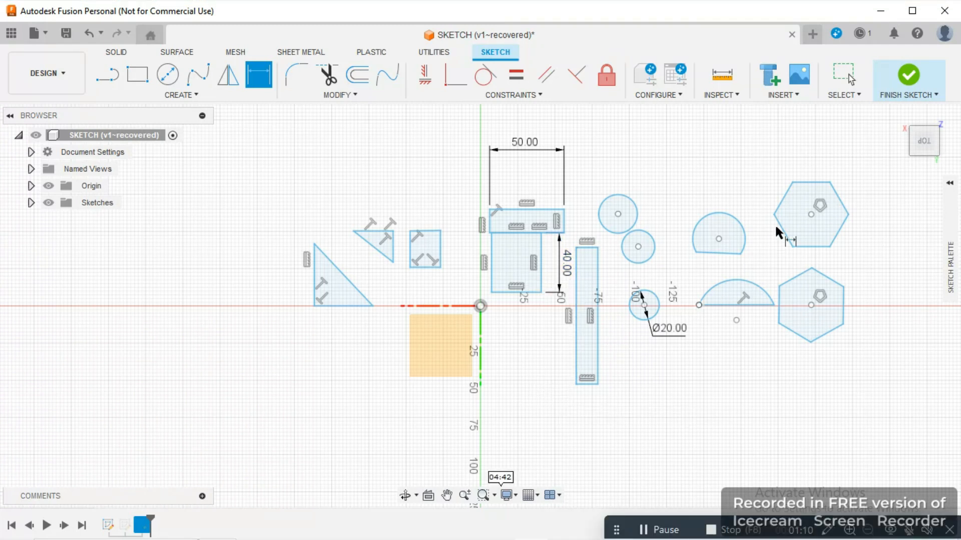
Finish the sketch and switch the model to the isometric home view
click(917, 82)
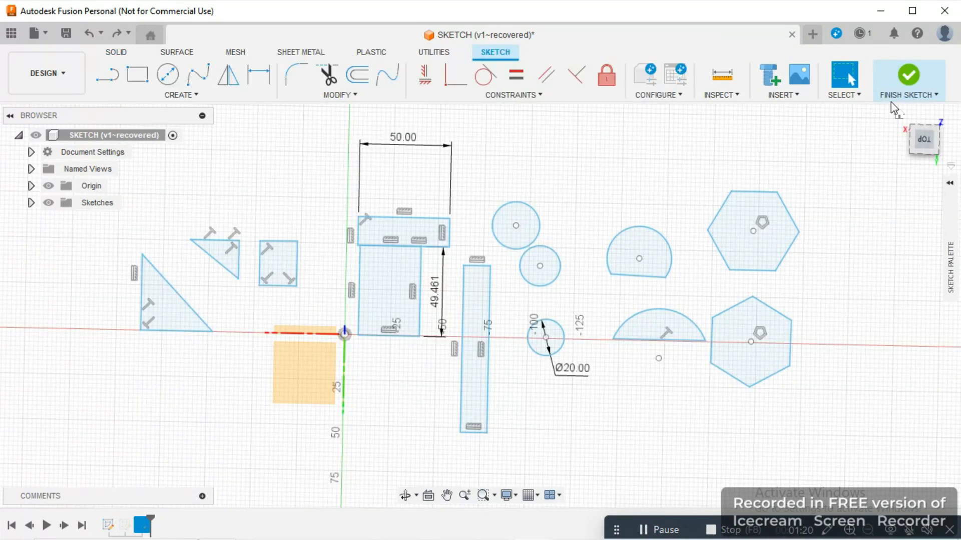
click(903, 80)
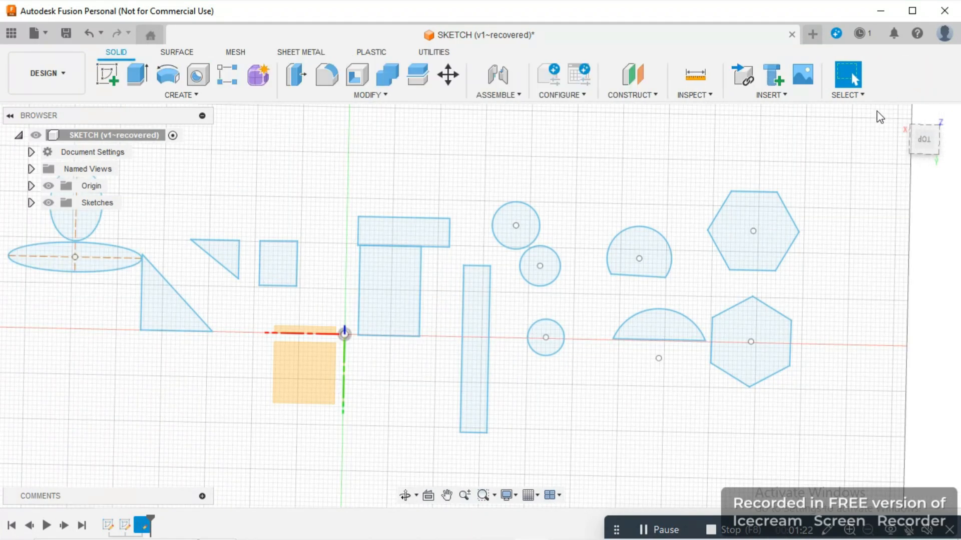
mouse_move(925, 139)
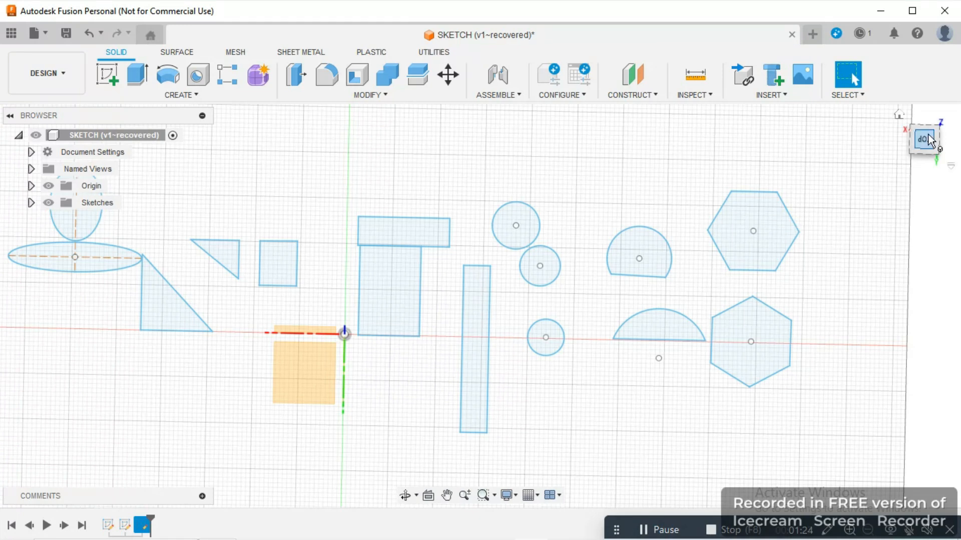
click(902, 116)
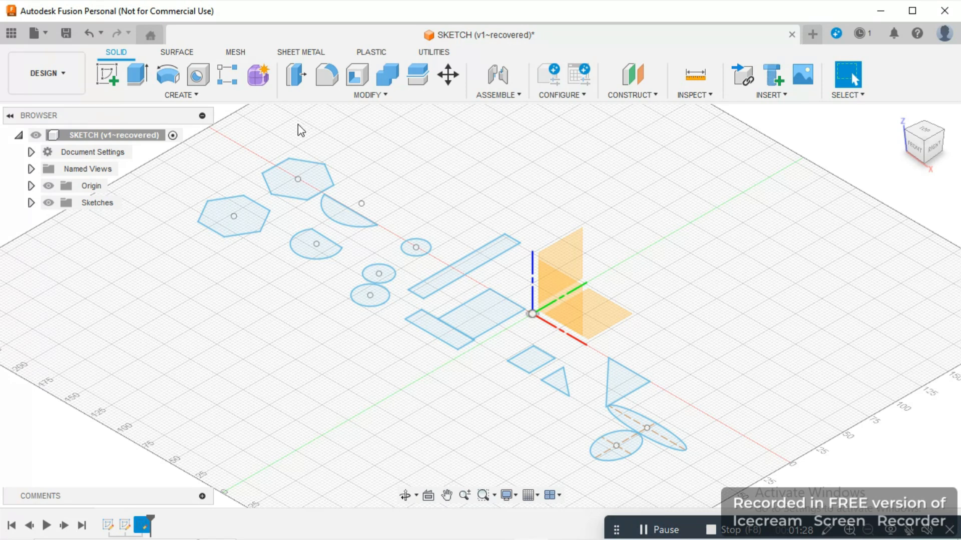
Start an extrusion, try selecting the two hexagons as profiles, and clear the profile selection
click(196, 96)
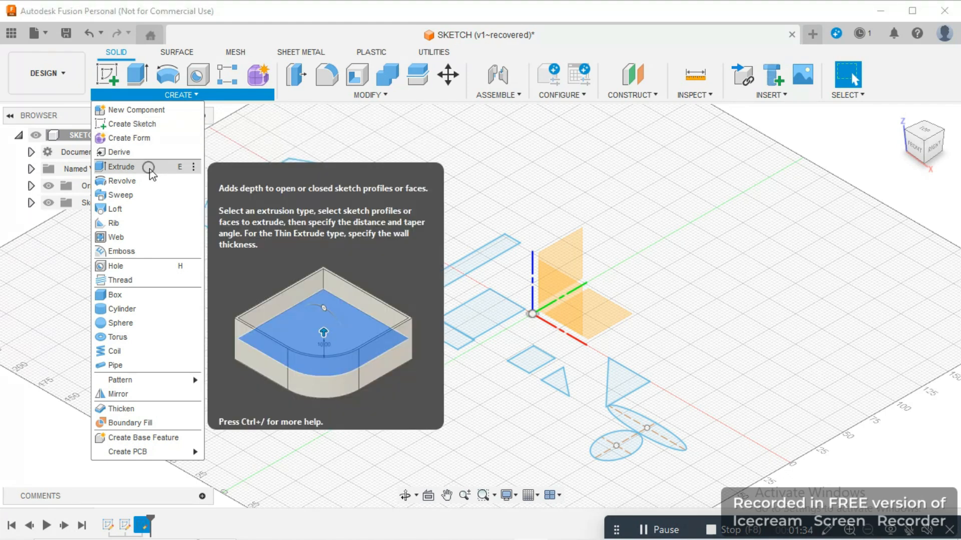
click(150, 167)
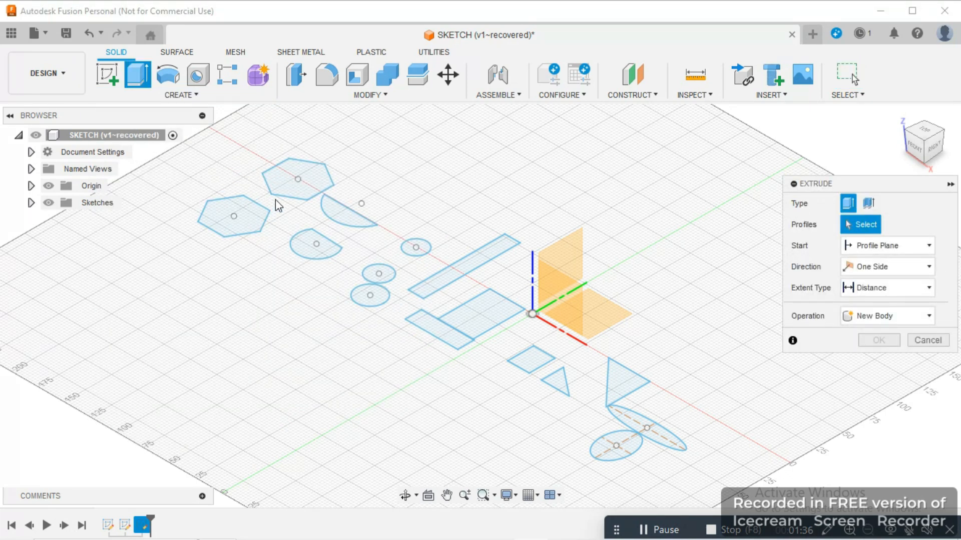
click(288, 182)
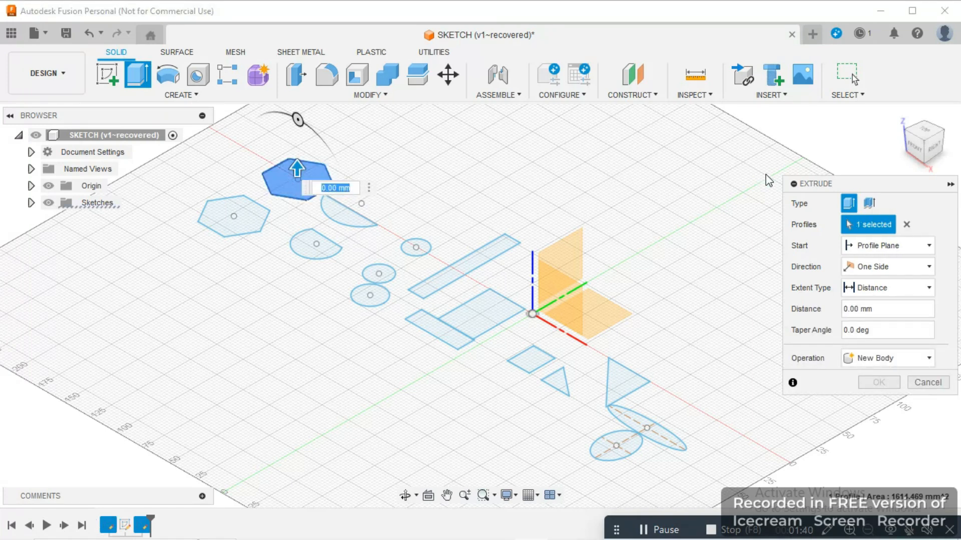
click(903, 225)
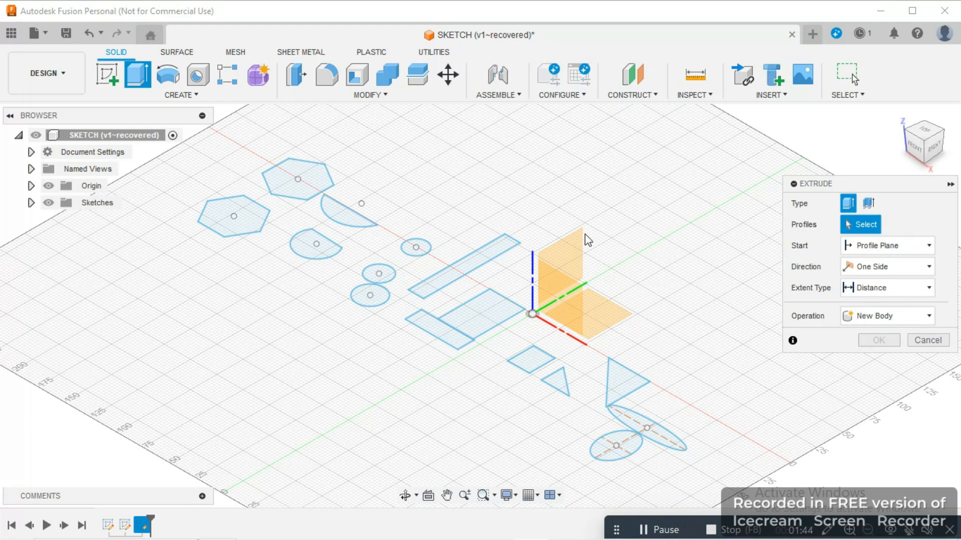
click(242, 216)
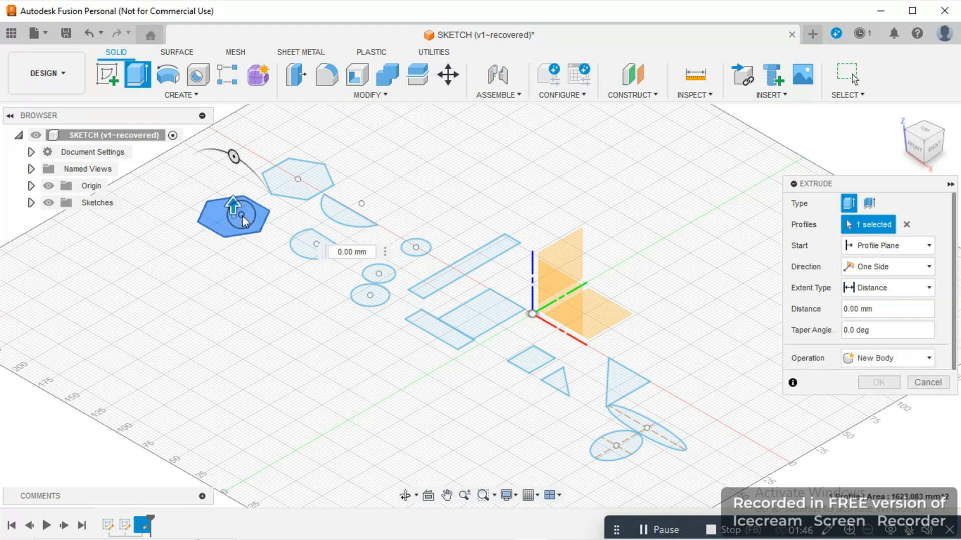
click(281, 182)
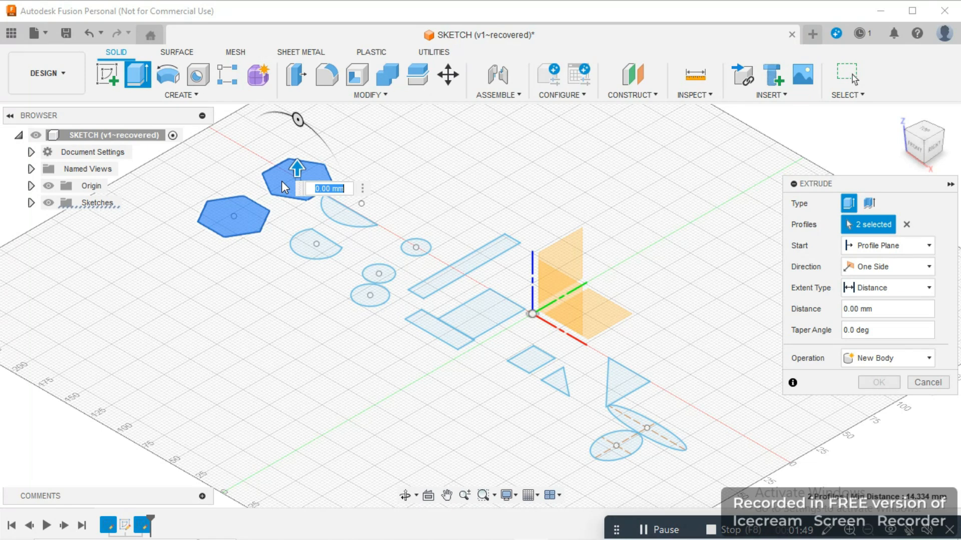
click(906, 224)
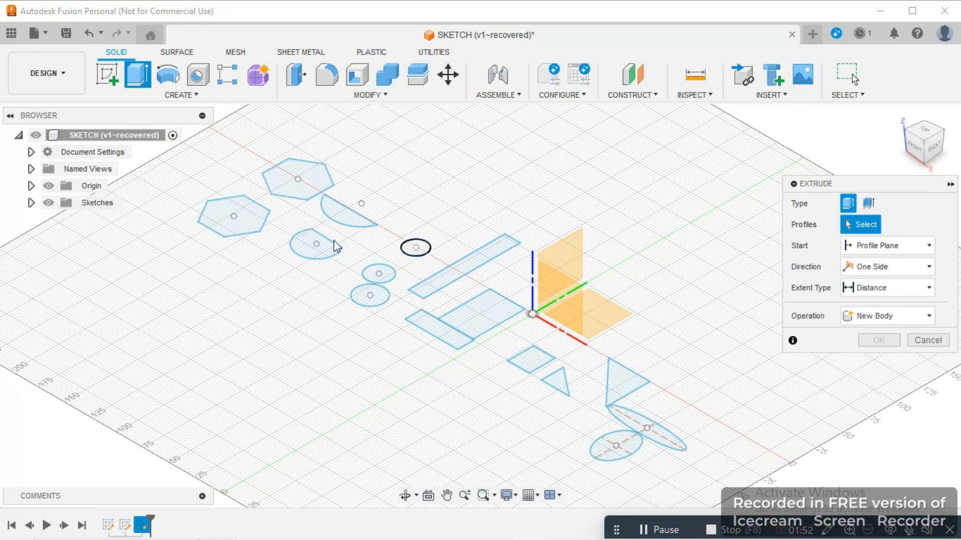
Select both hexagons and the clipped circle beside them as extrusion profiles, starting from the Profile Plane
click(214, 223)
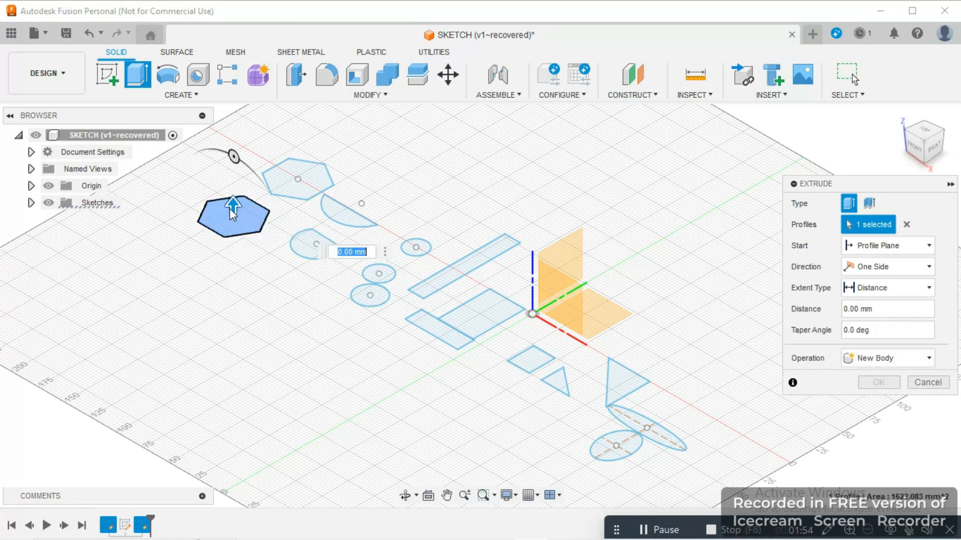
click(283, 186)
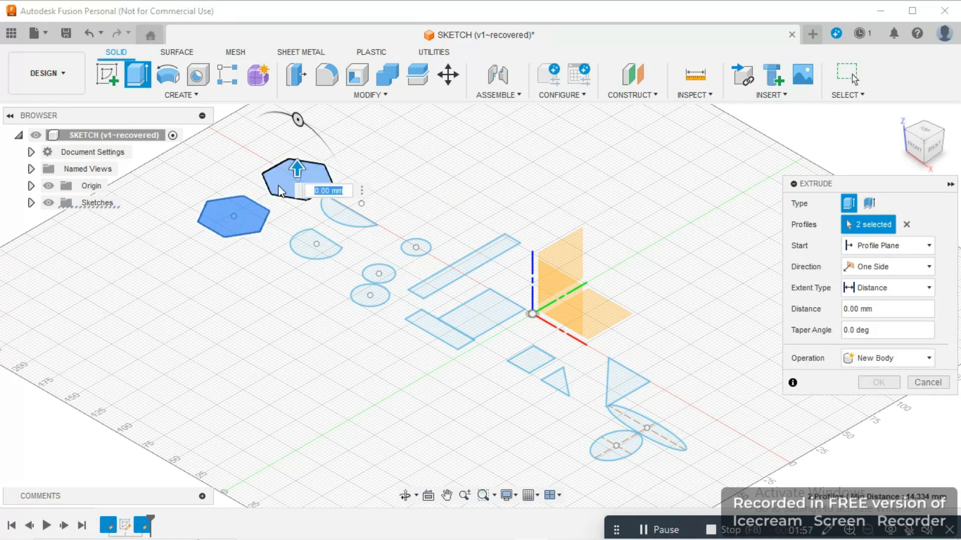
click(303, 247)
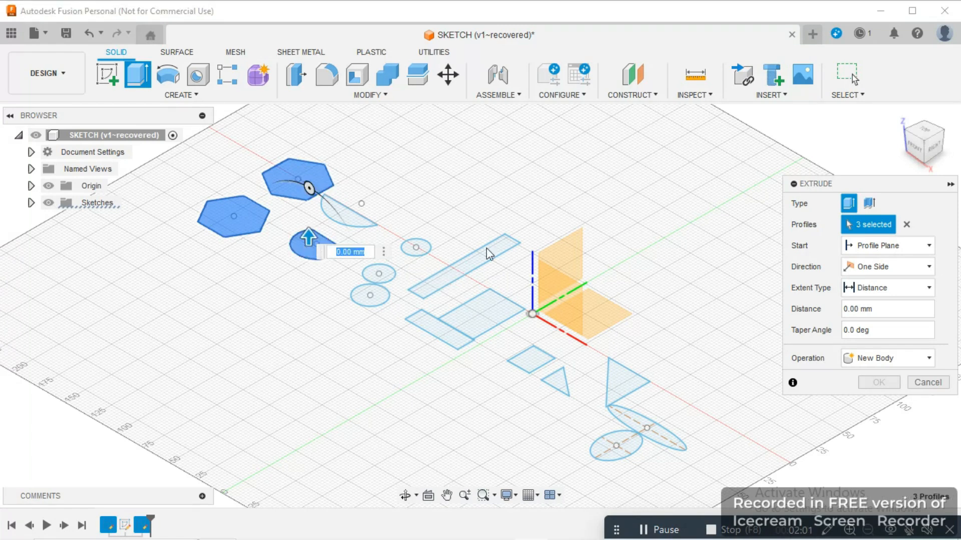
click(928, 245)
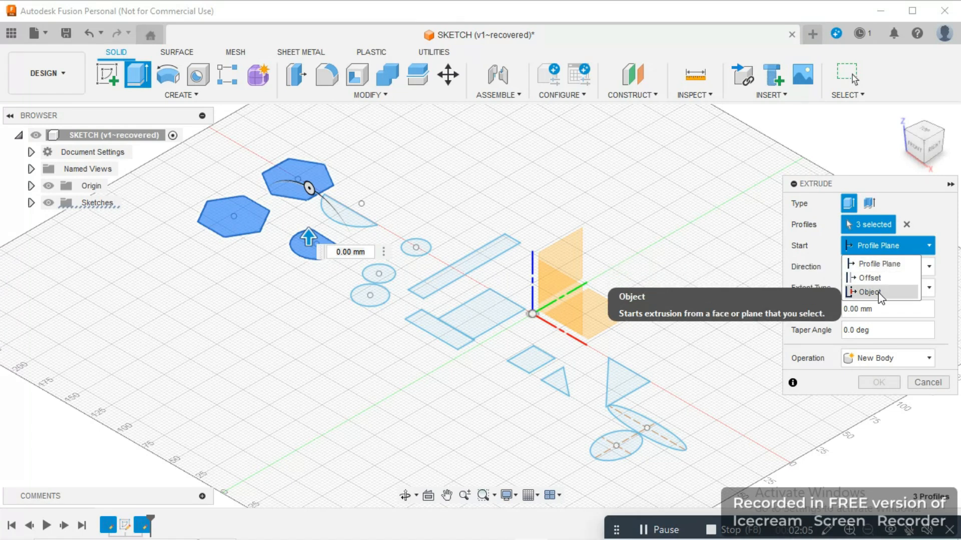
click(890, 261)
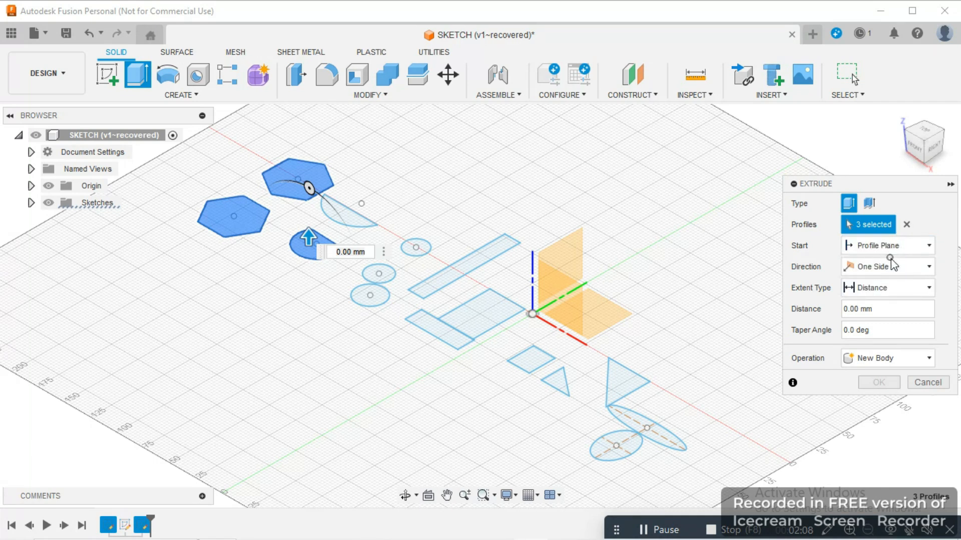
Try a Two Sides extrusion with 40 mm downward on the second side, and return the direction to One Side
click(928, 268)
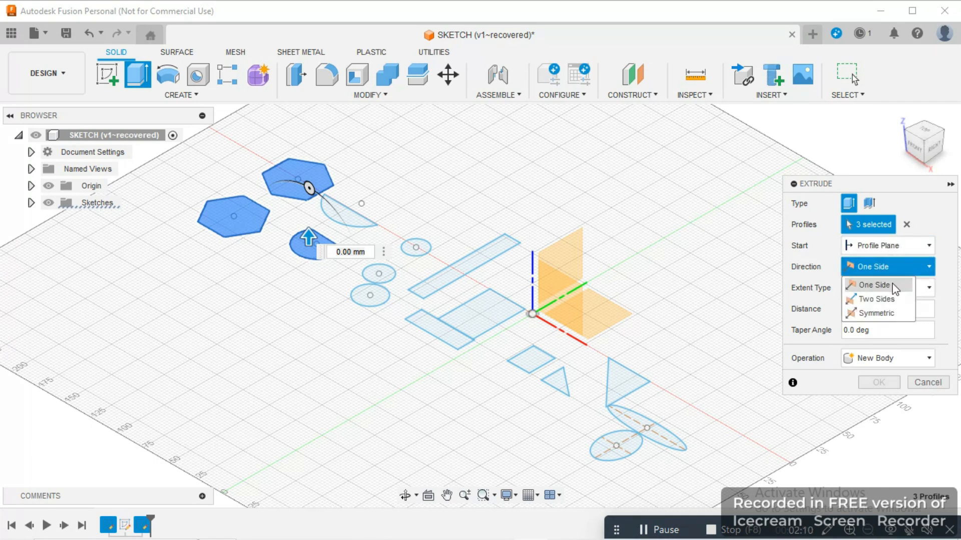
click(881, 298)
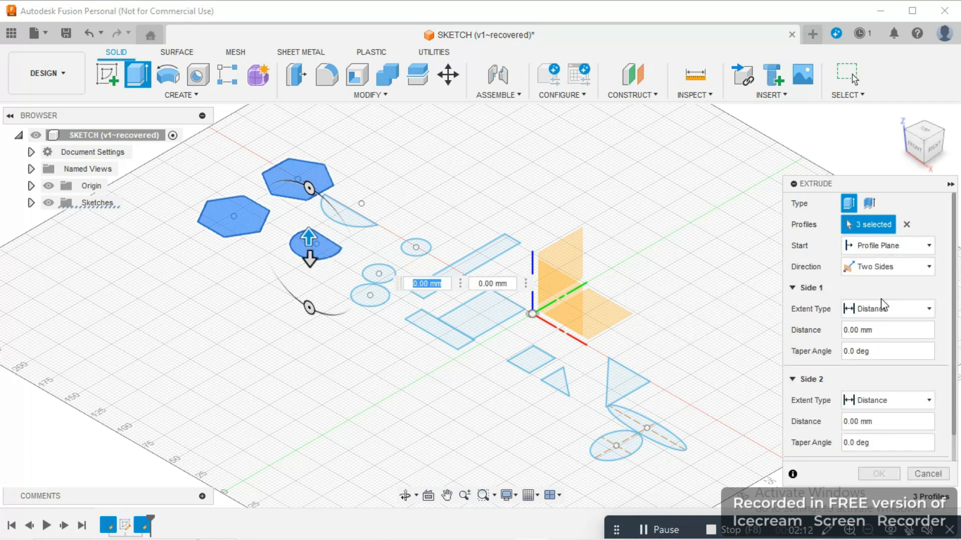
drag(310, 258, 300, 311)
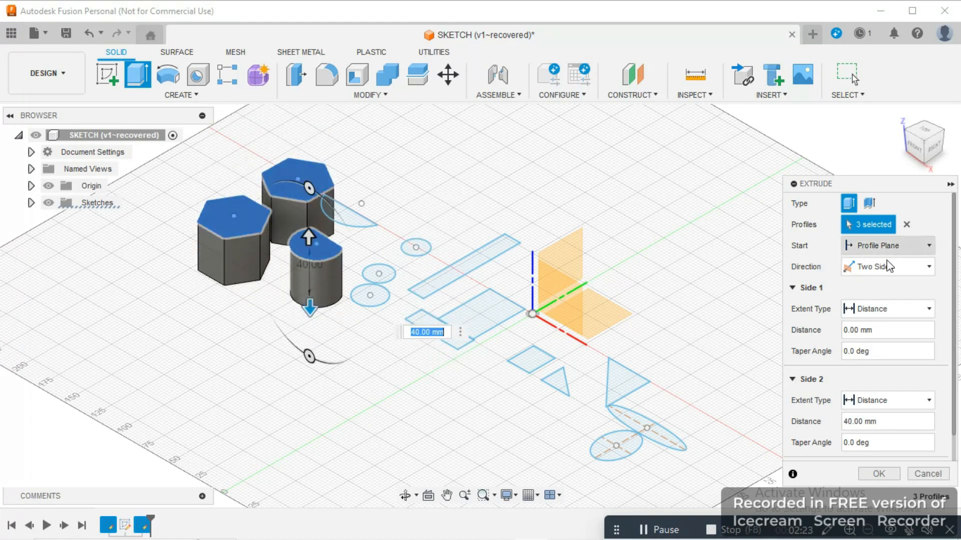
click(928, 266)
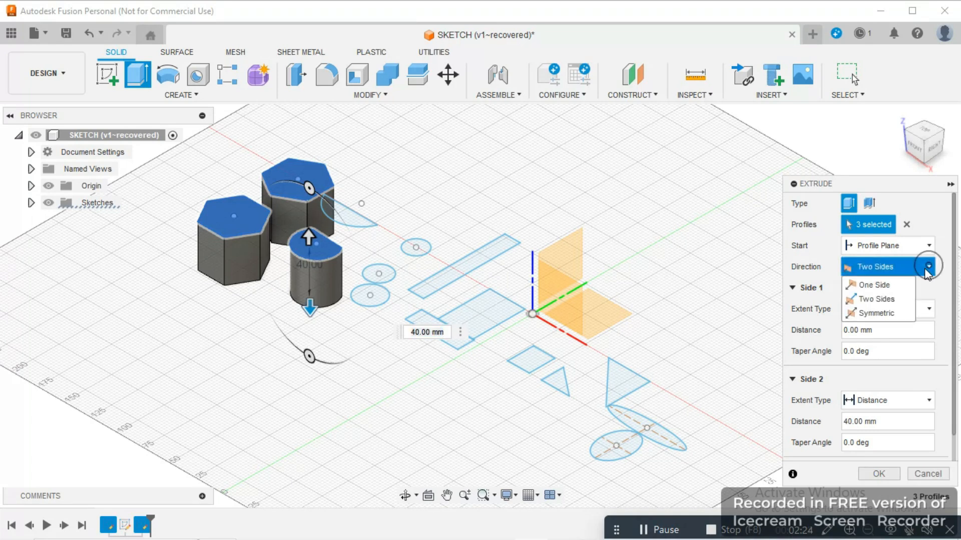
click(894, 283)
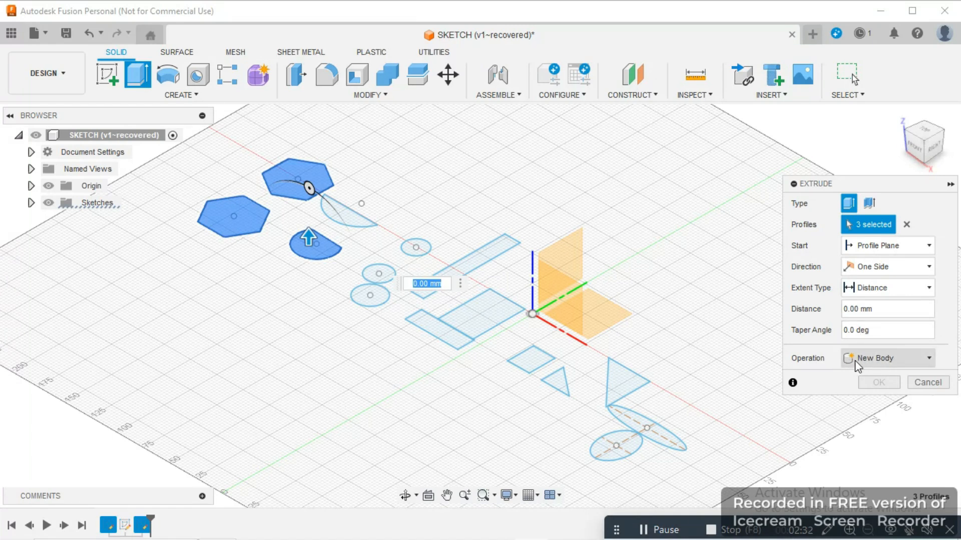
Try an extrusion distance of 50 mm for the two hexagons and the clipped circle
click(899, 308)
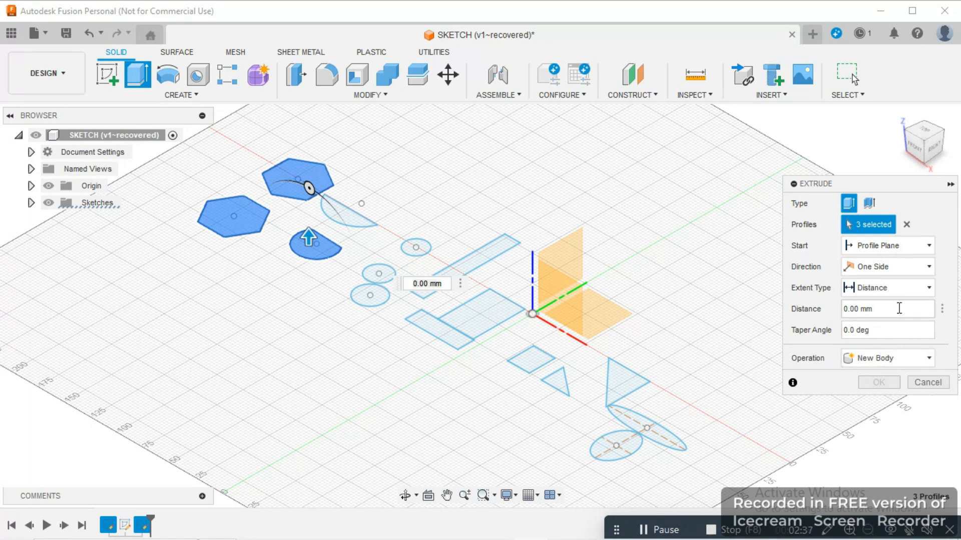
key(BackSpace)
key(BackSpace)
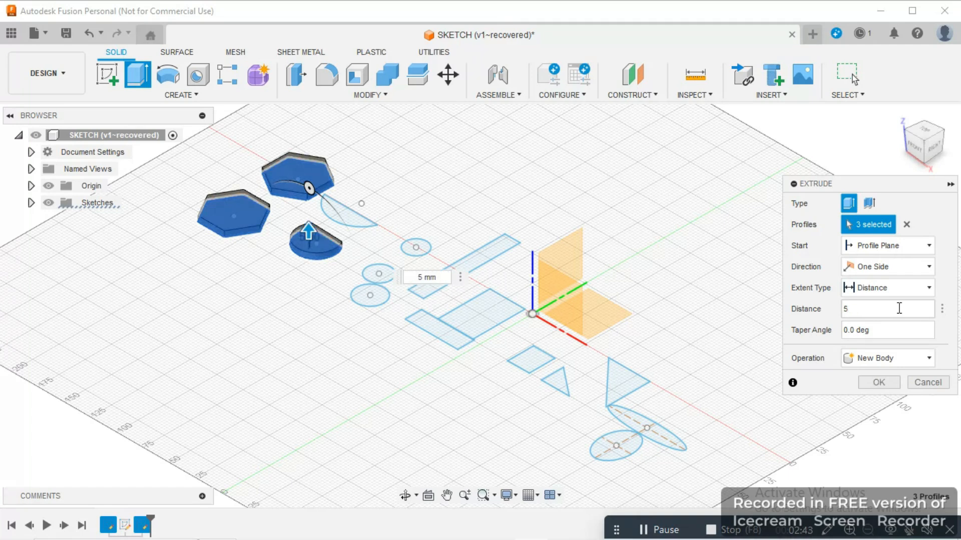
text(50)
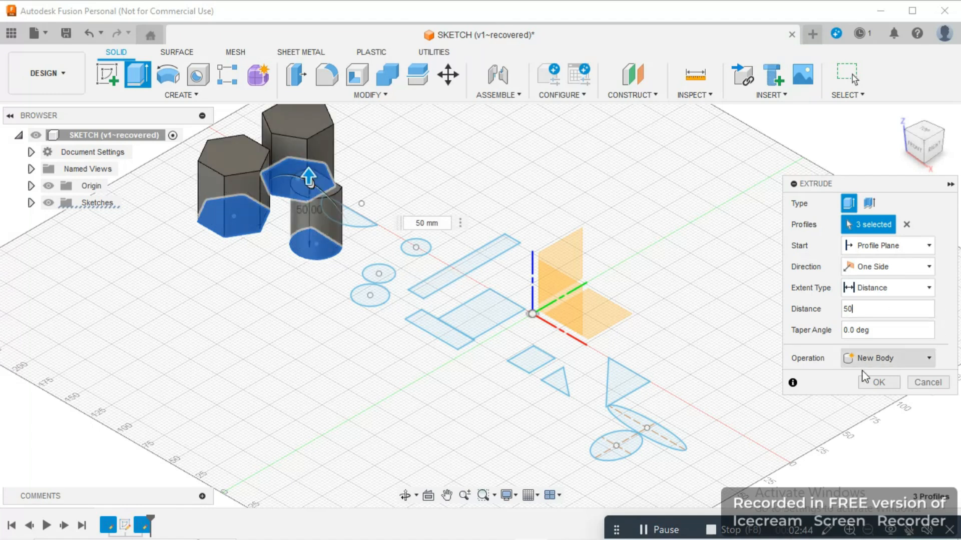
click(878, 382)
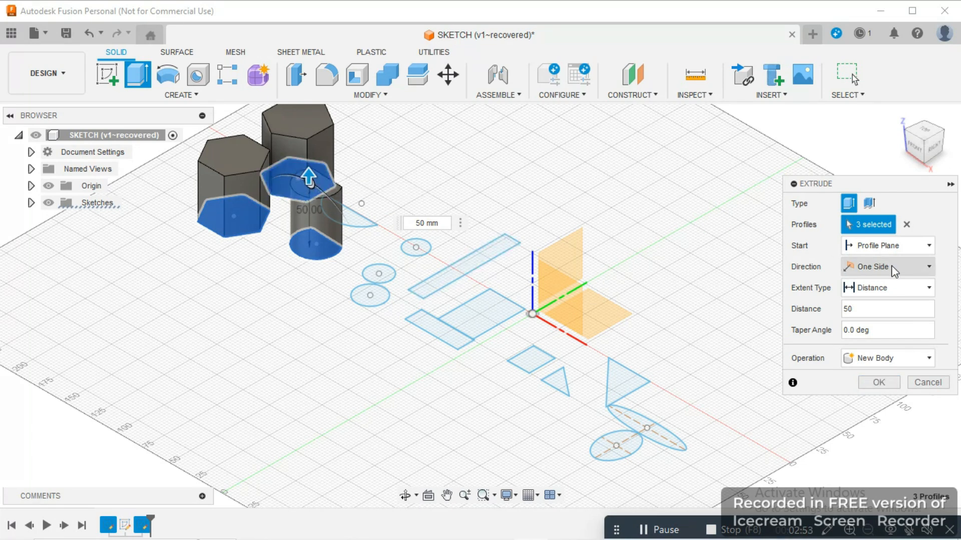
click(926, 269)
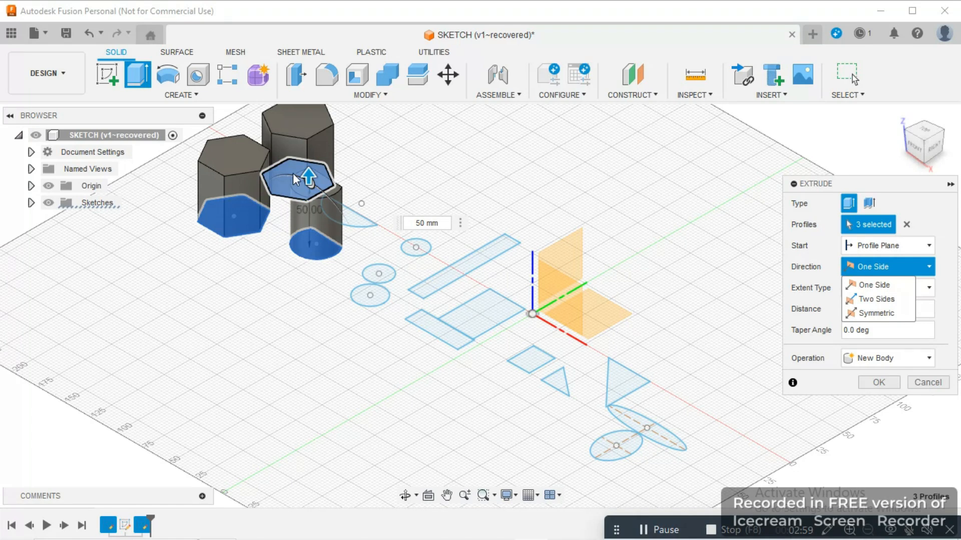
Extrude the two hexagons and the clipped circle 30 mm upward as new bodies
drag(307, 175, 296, 239)
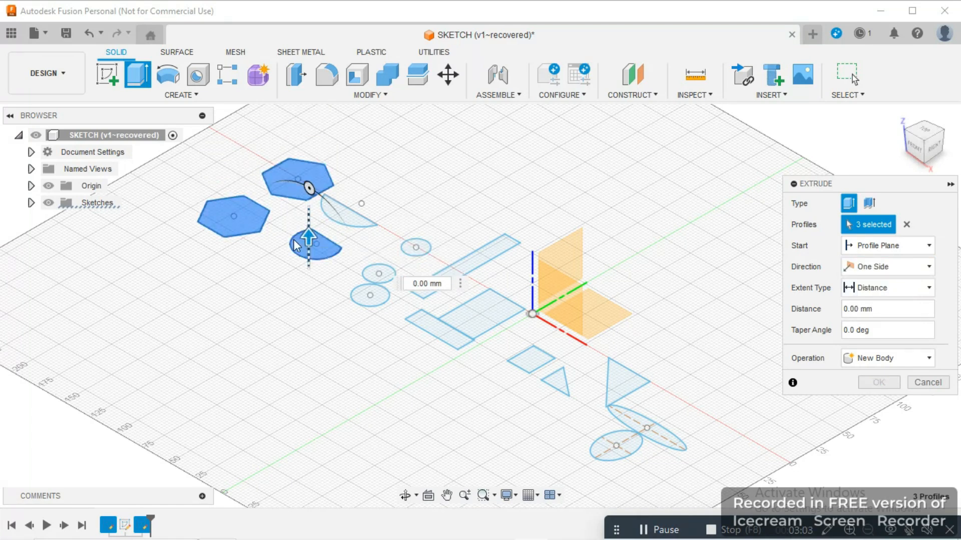
drag(306, 235, 316, 196)
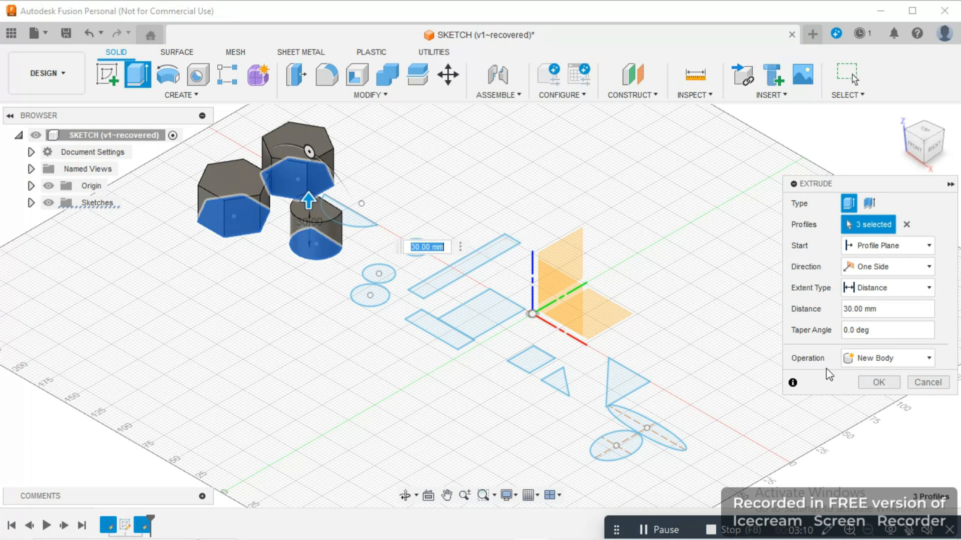
click(881, 381)
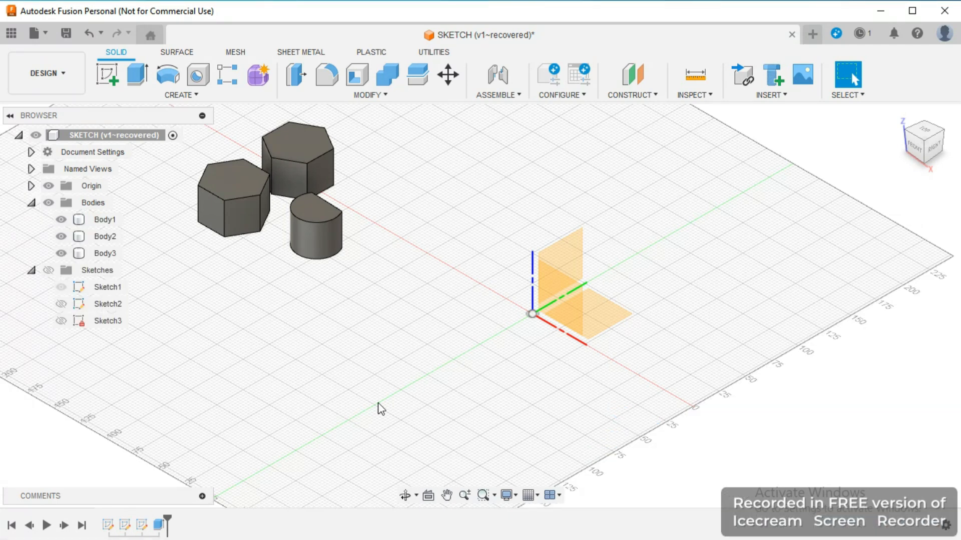
Show the hidden sketches and start a new extrusion with the three full circles as profiles
click(48, 272)
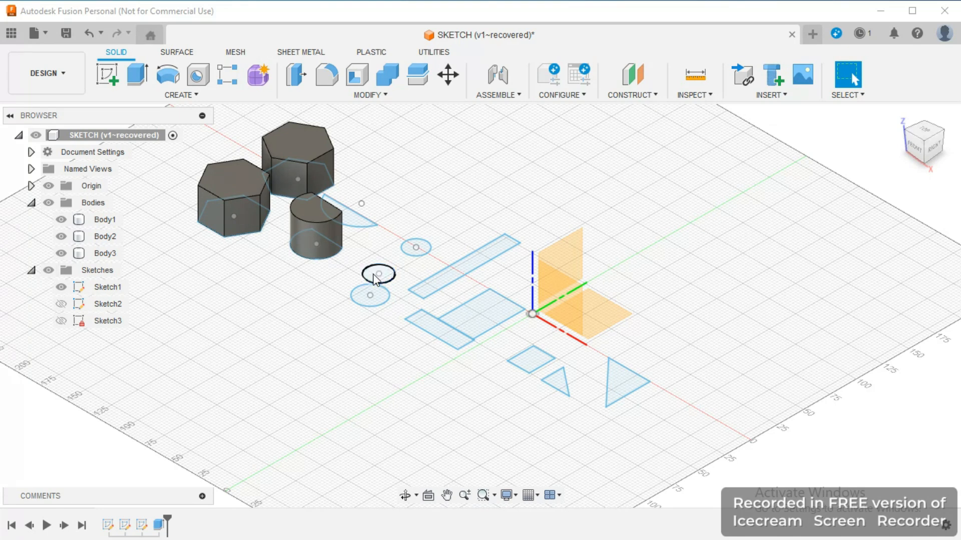
click(371, 295)
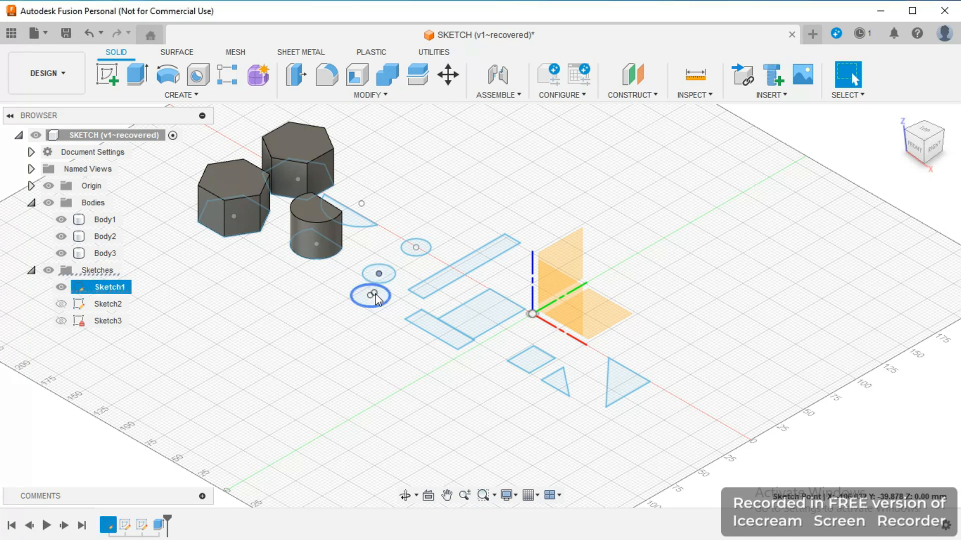
click(173, 95)
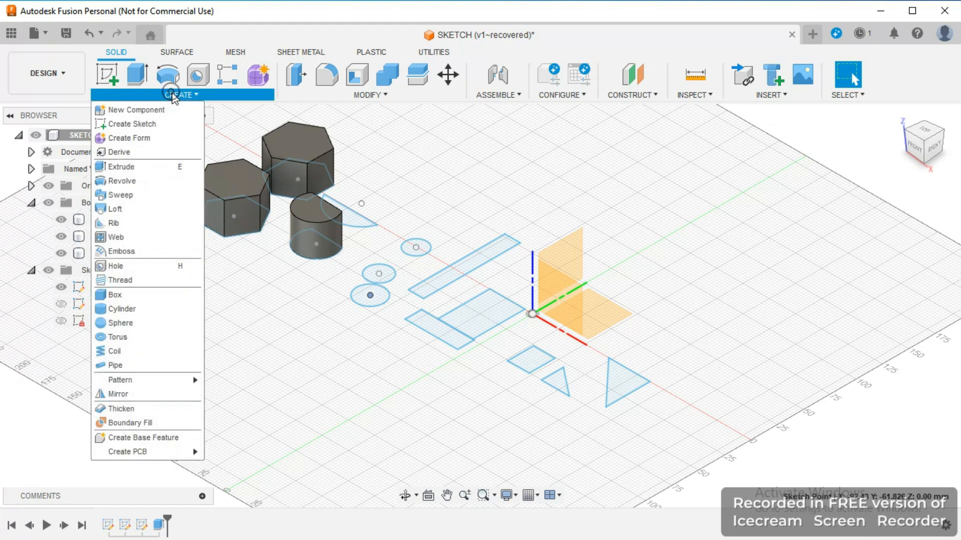
click(143, 165)
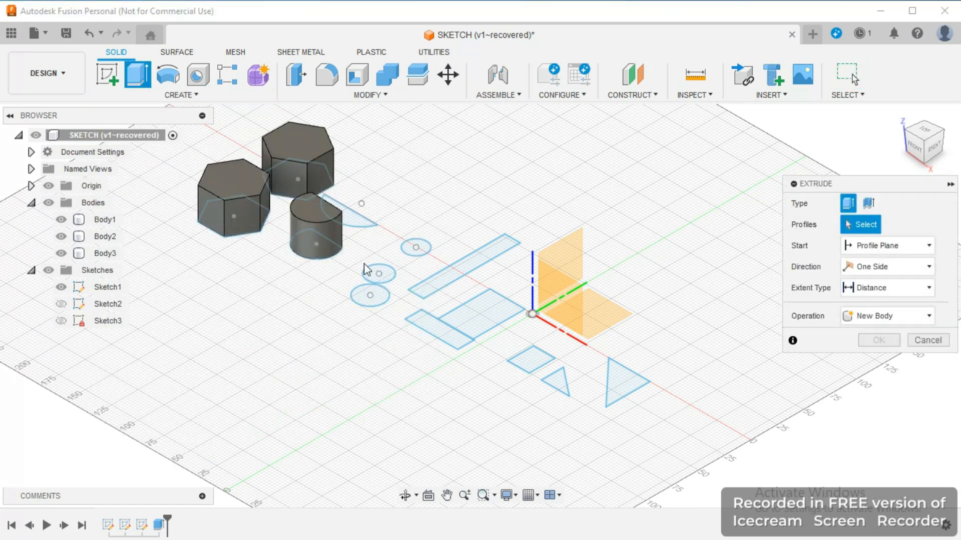
click(382, 299)
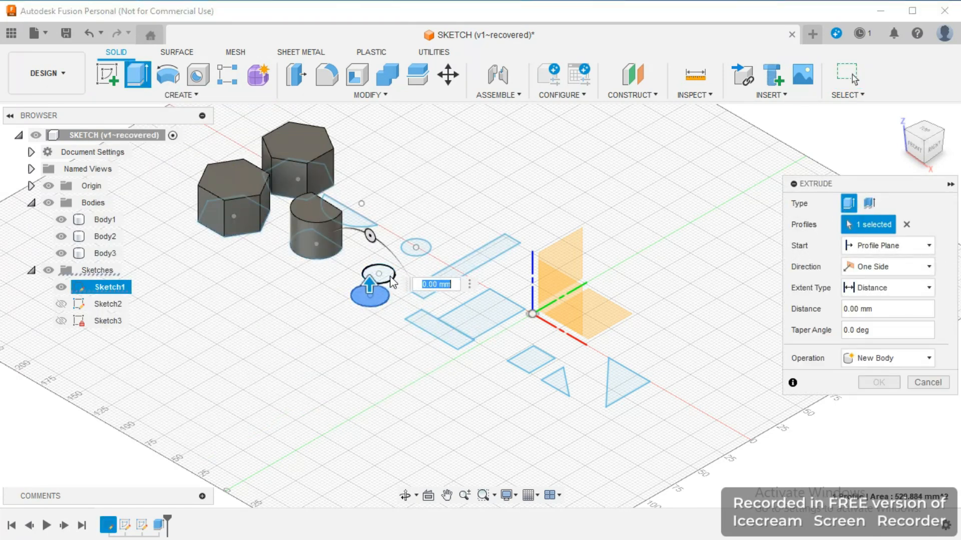
click(379, 274)
click(415, 249)
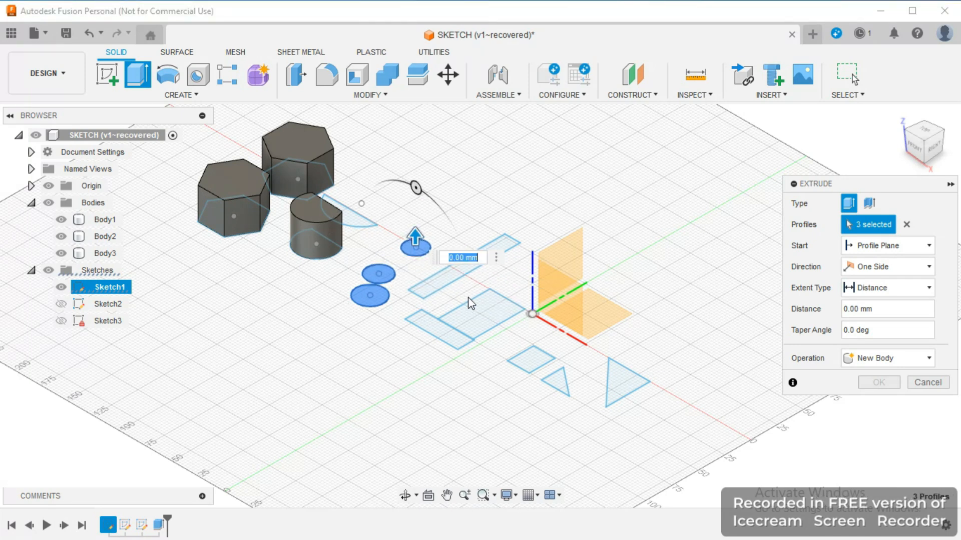
Add the four rectangular profiles and both triangles to the extrusion and extrude all selected profiles 45 mm as new bodies
click(447, 279)
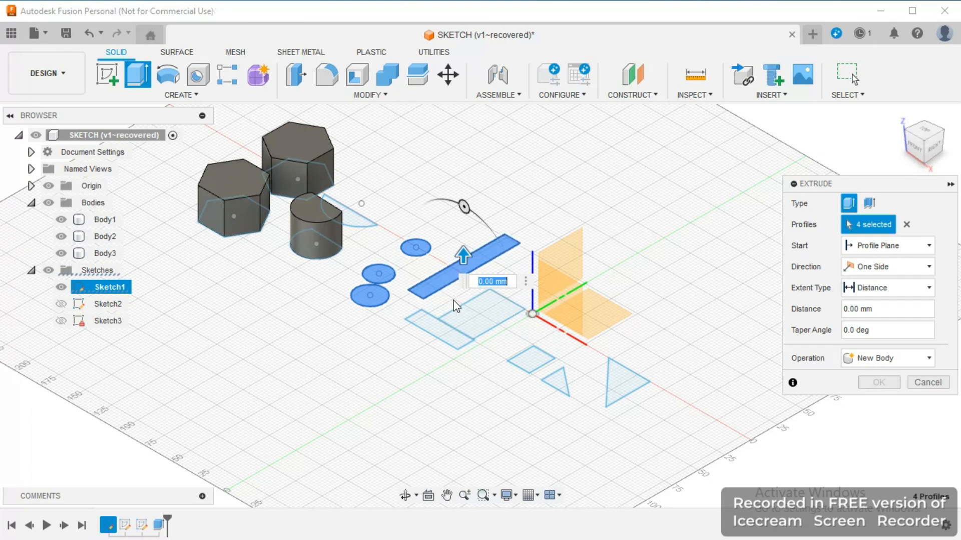
click(468, 315)
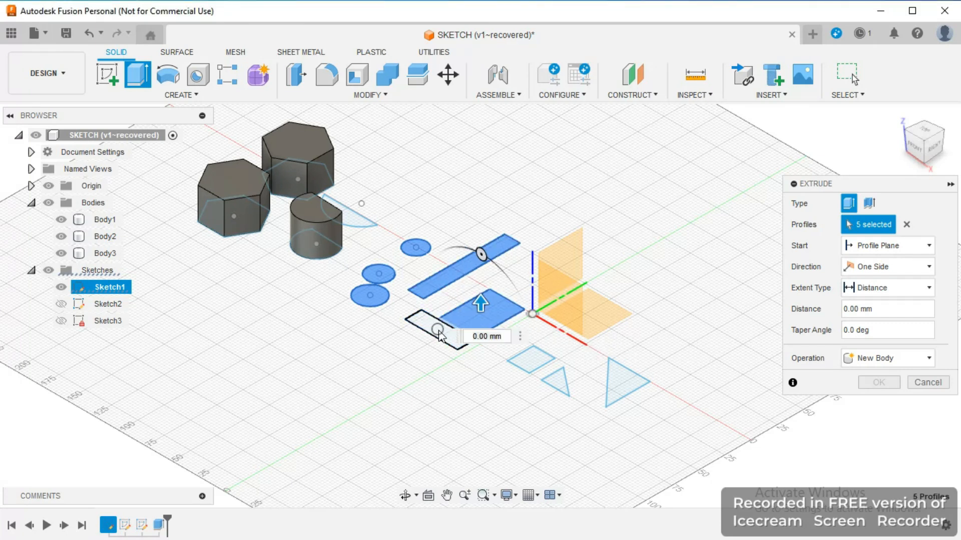
click(439, 334)
click(523, 356)
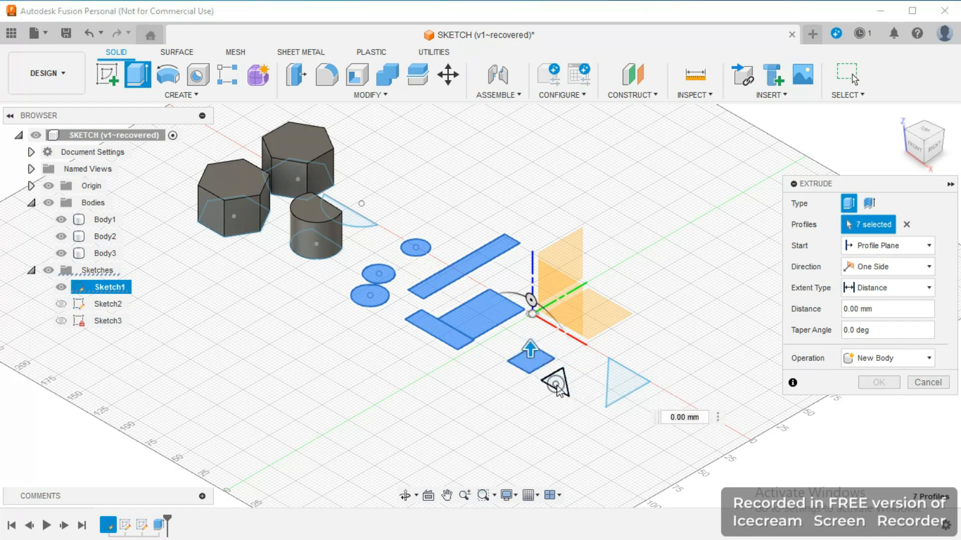
click(557, 386)
click(614, 388)
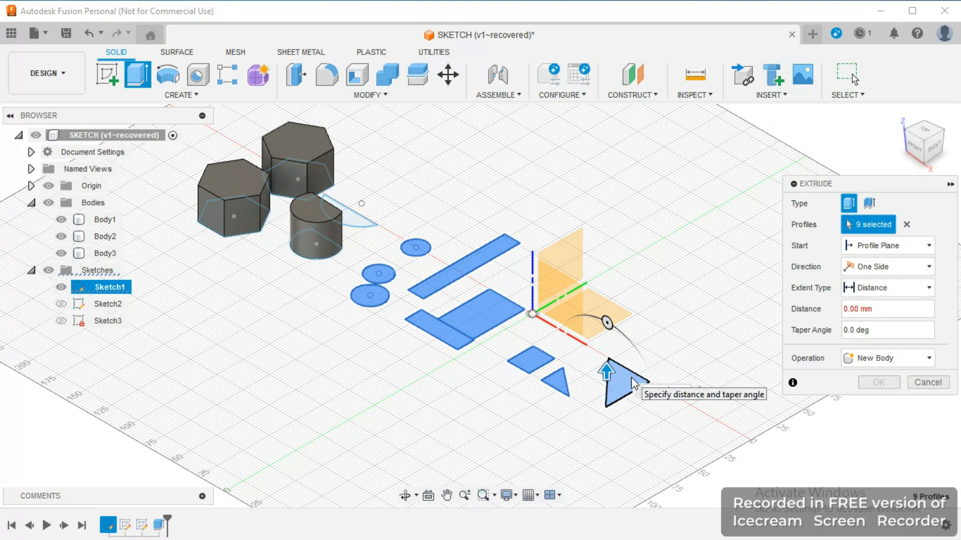
text(45)
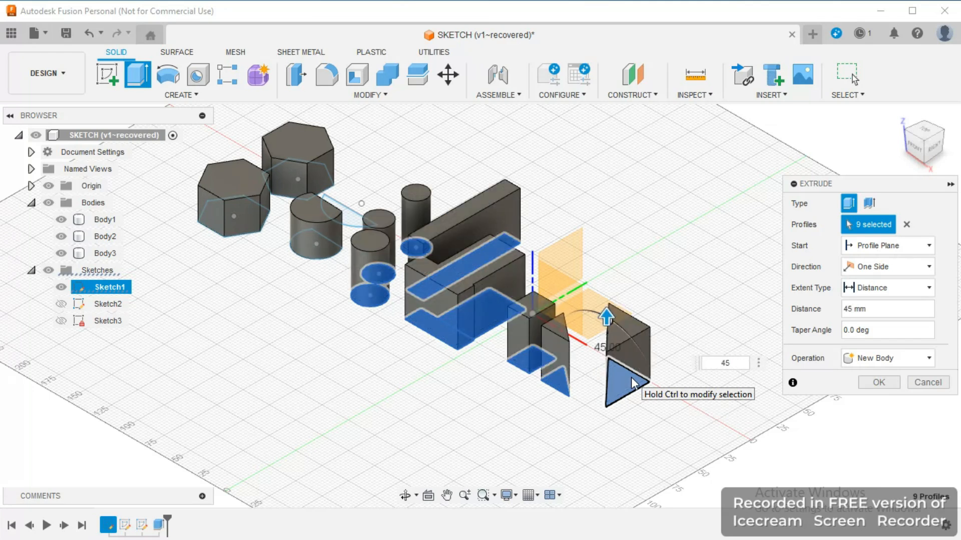
key(Return)
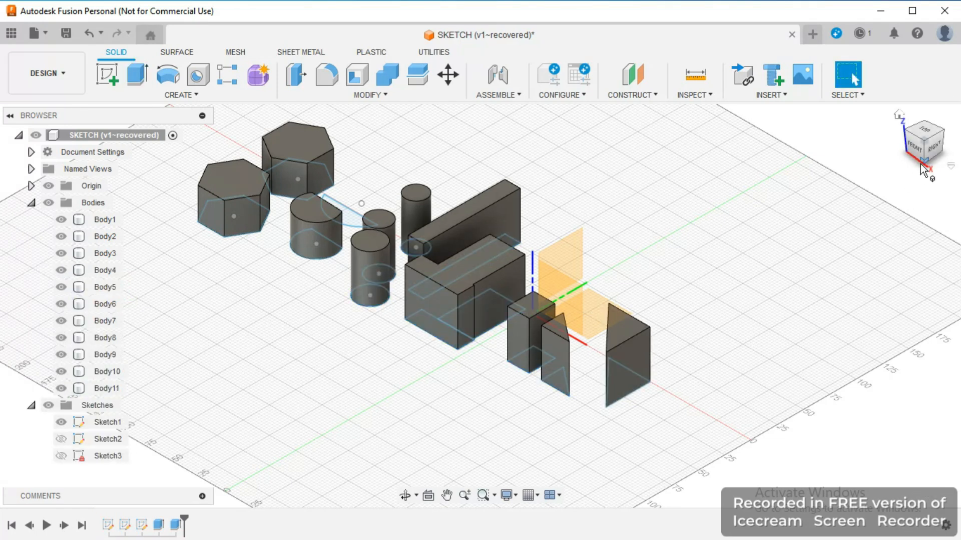
View the extruded bodies from the front
click(913, 148)
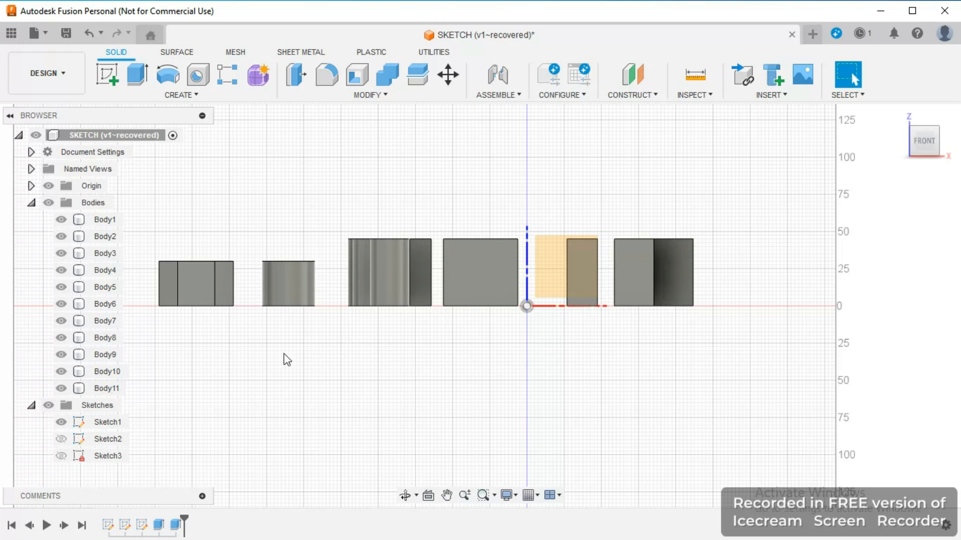
click(198, 99)
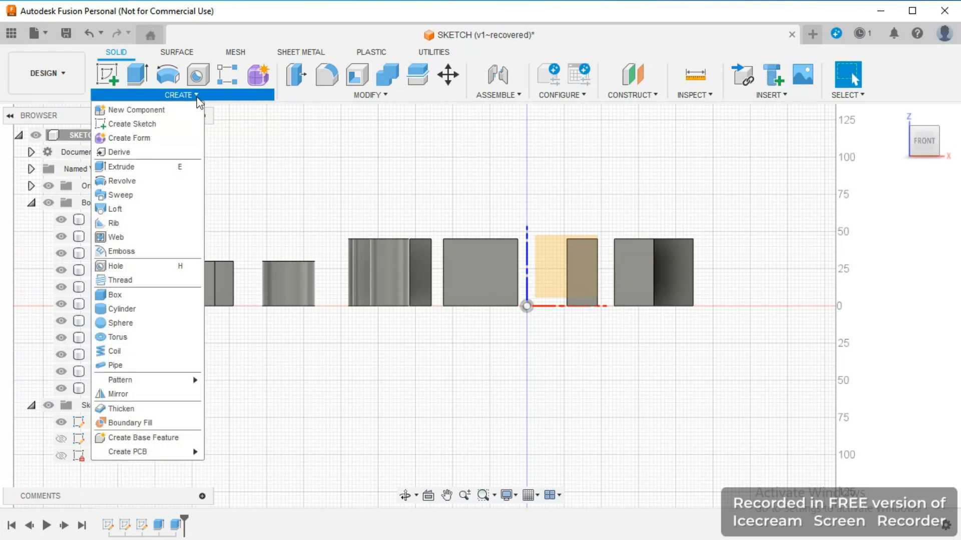